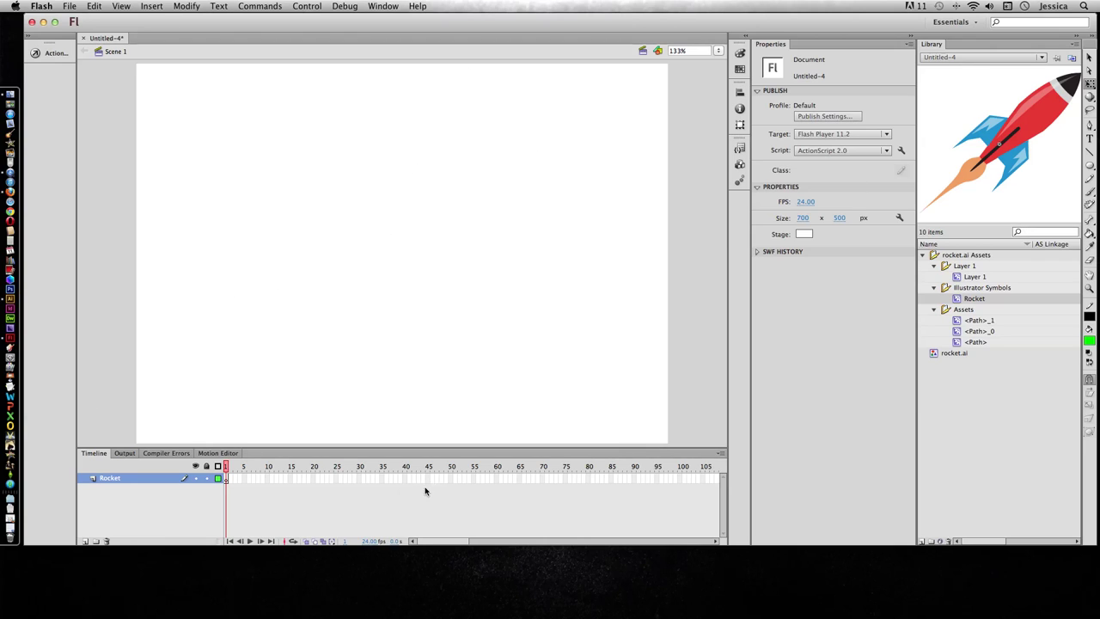
Place the rocket just off the stage's lower-left corner, then add a keyframe at frame 100 on the Rocket layer
click(226, 478)
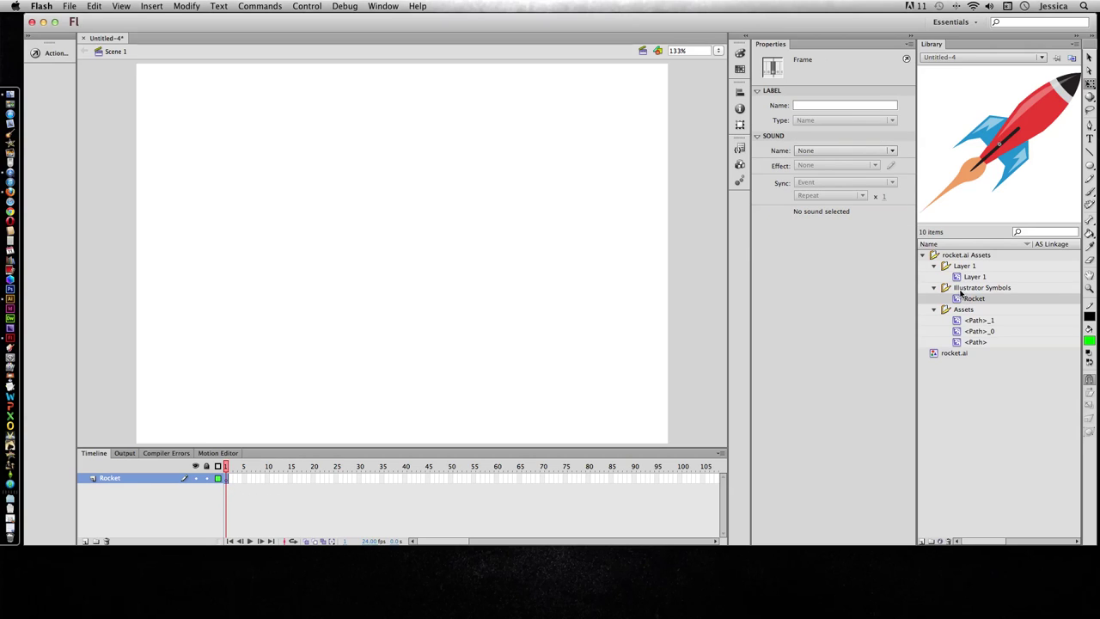
drag(959, 299, 132, 407)
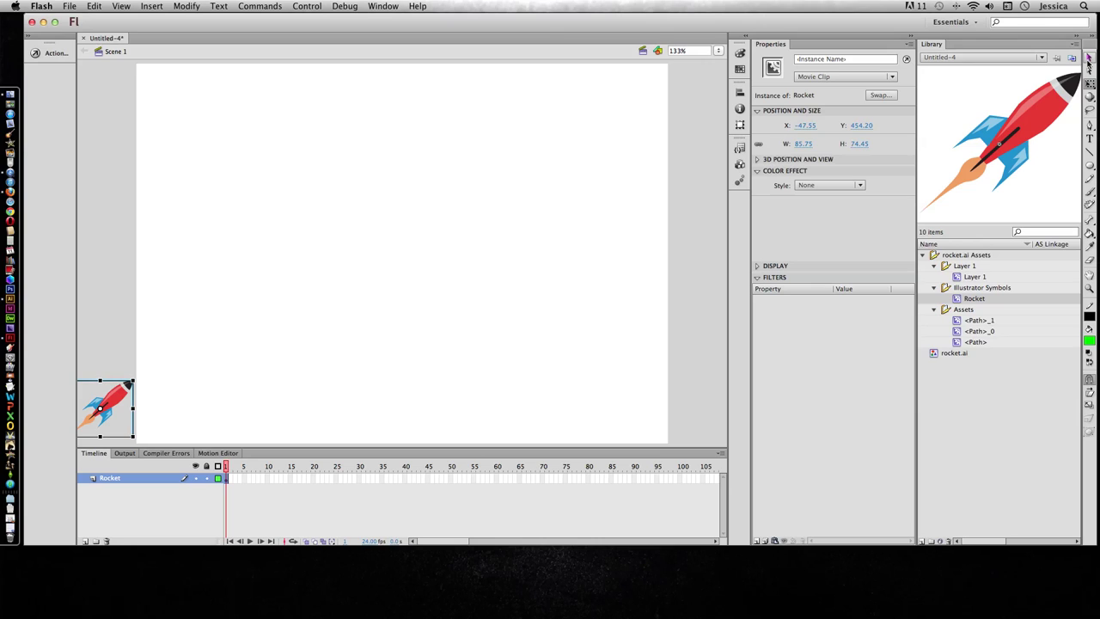
click(1089, 57)
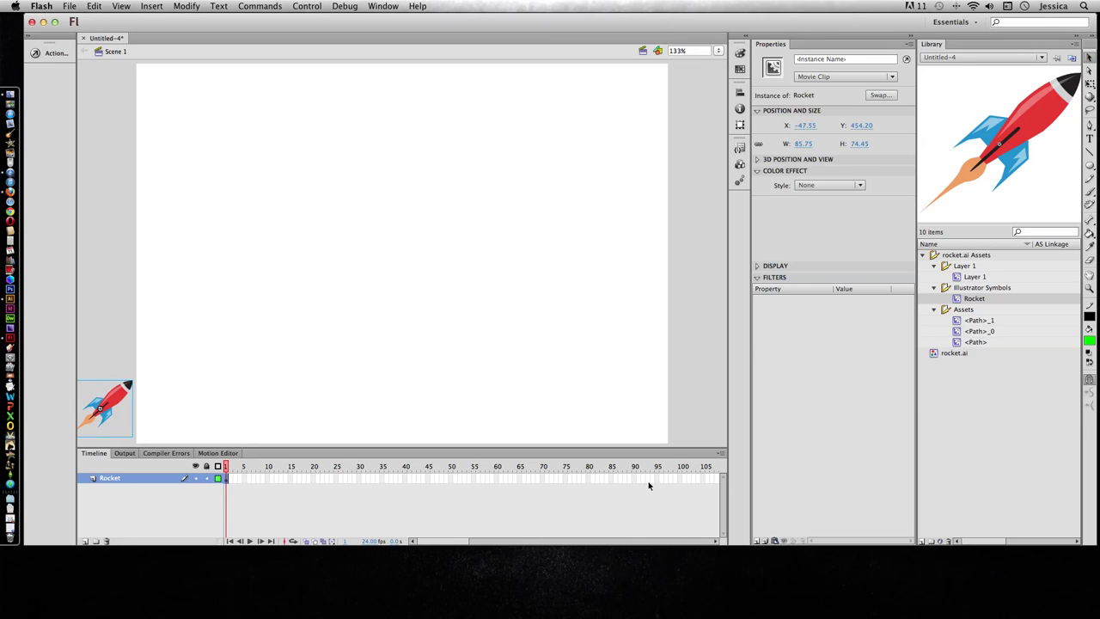
click(679, 479)
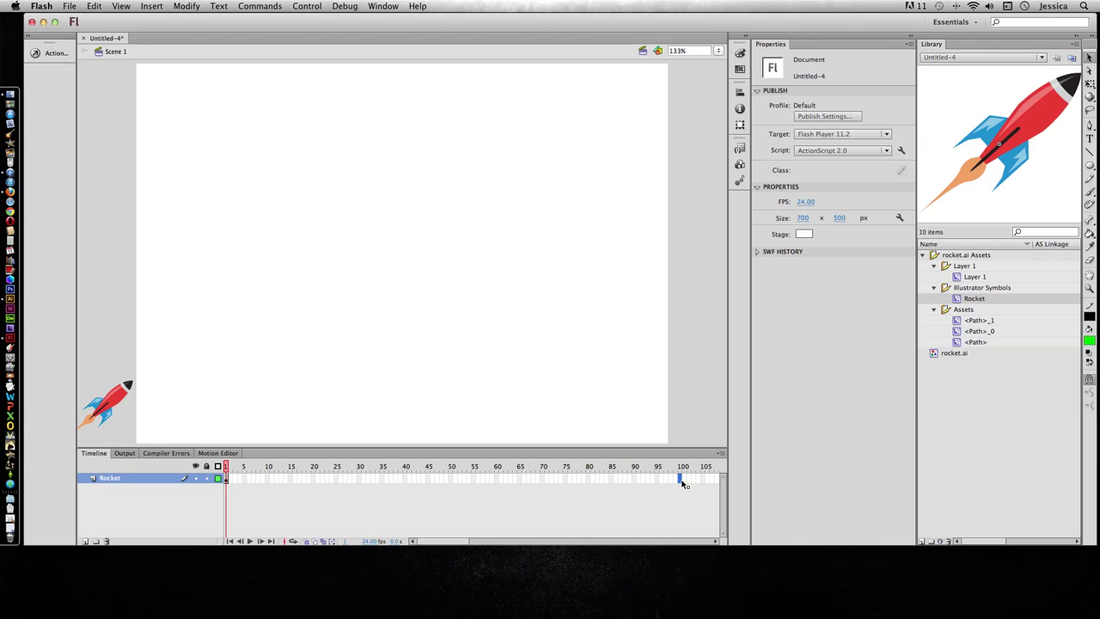
key(F6)
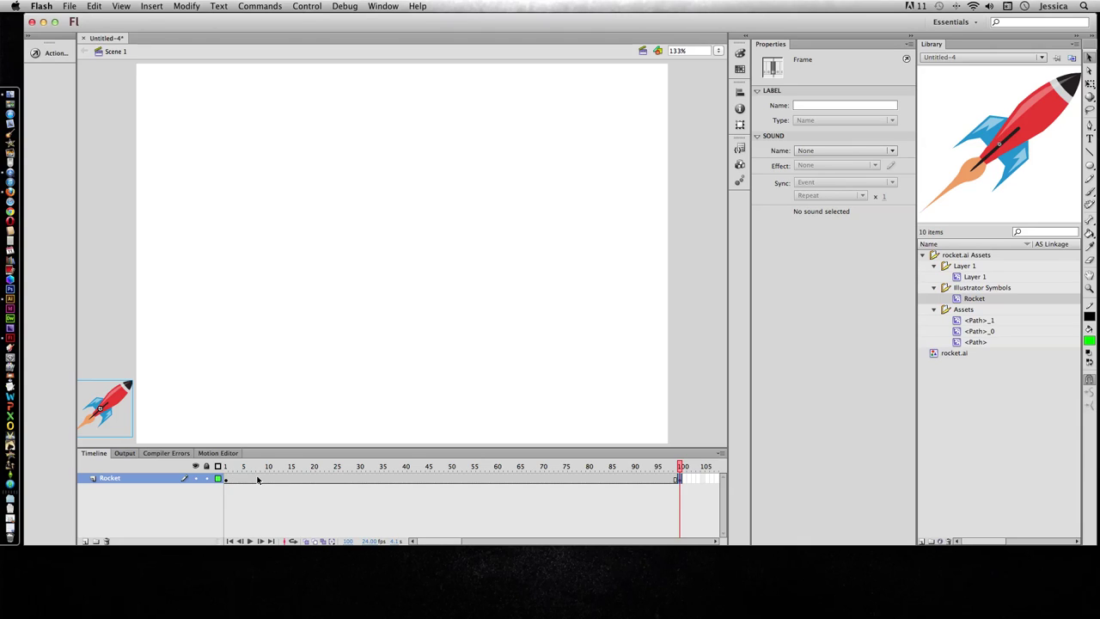
At frame 100, at 100% zoom, move the rocket past the lower-right corner and rotate it down-right
drag(104, 400, 713, 392)
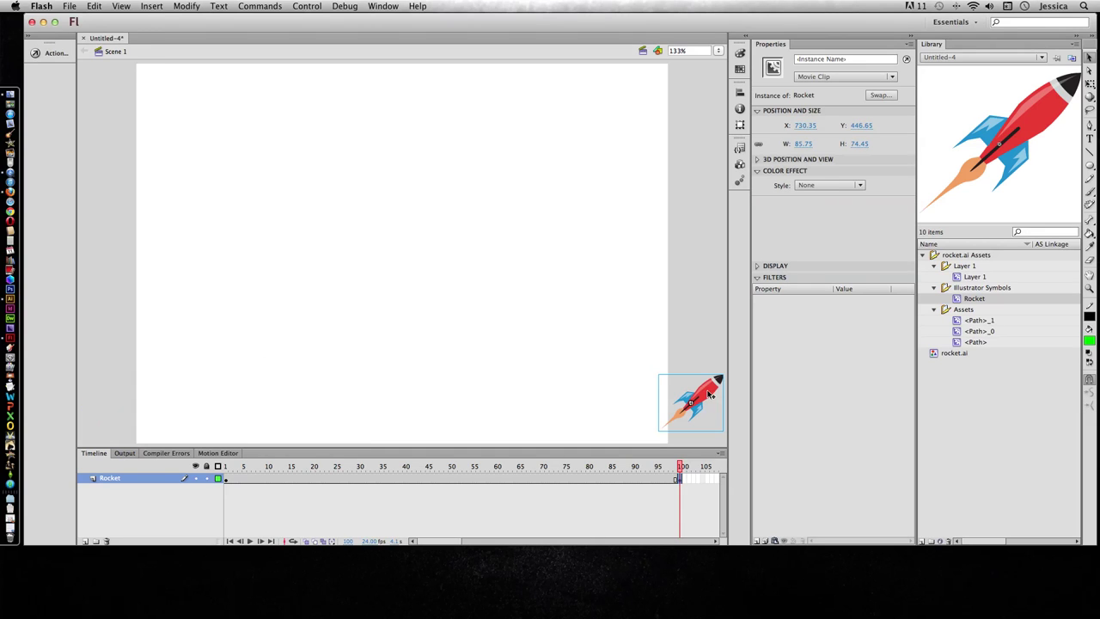
click(718, 51)
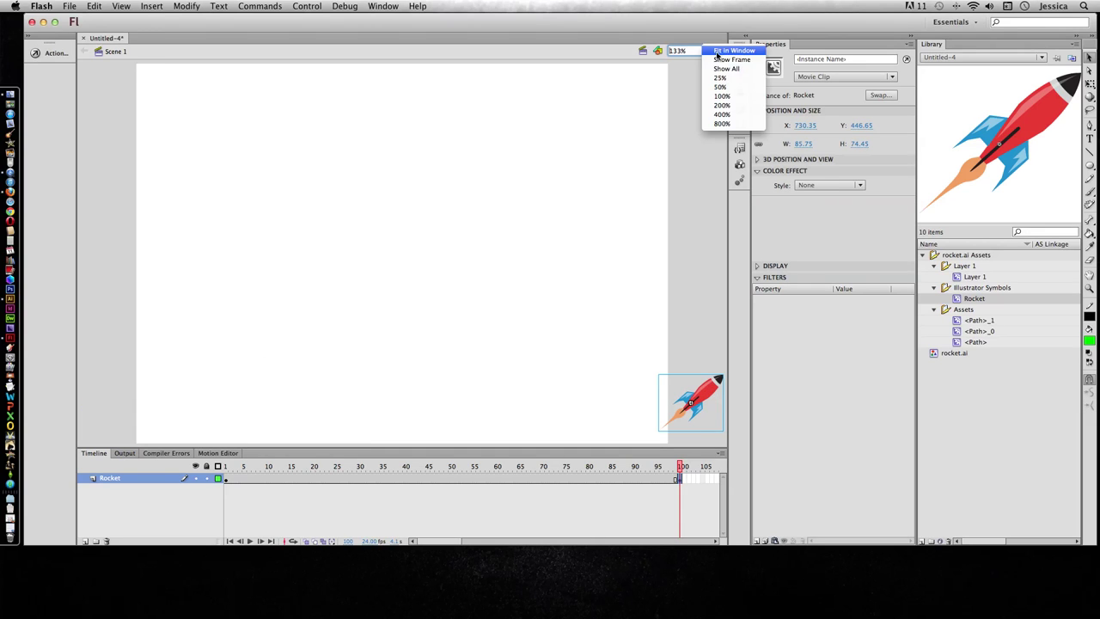
click(729, 95)
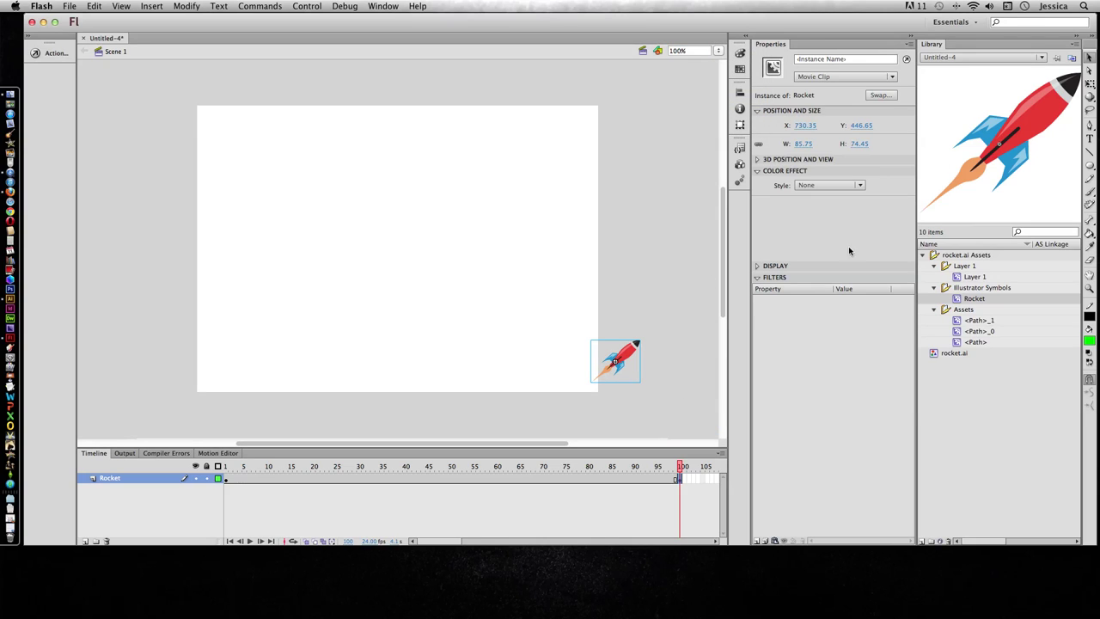
click(1090, 85)
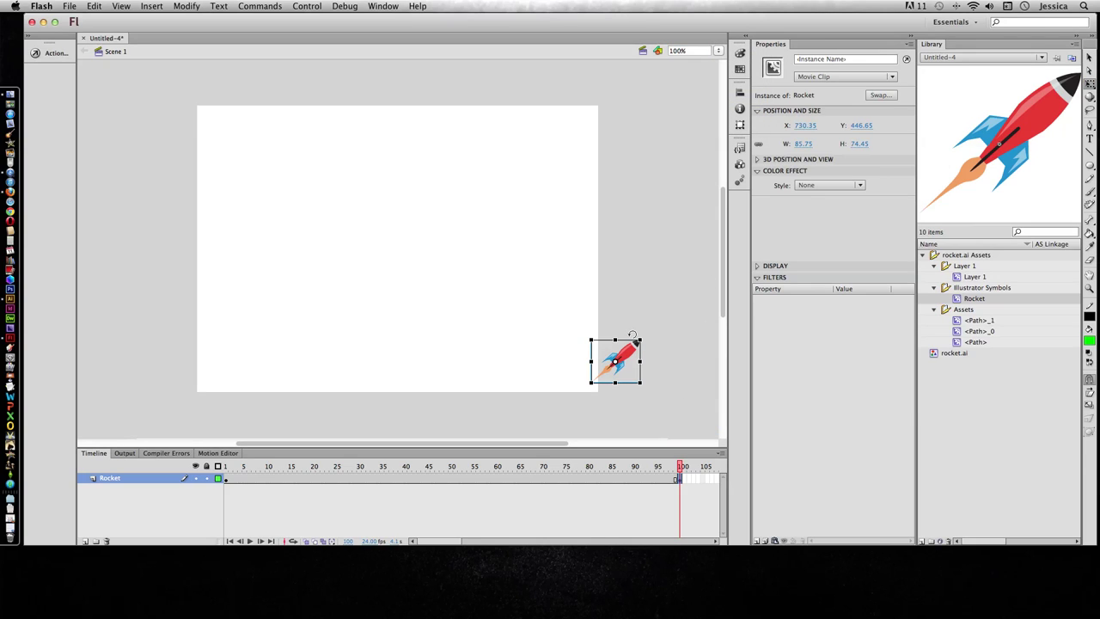
drag(643, 332, 656, 397)
mouse_move(679, 467)
mouse_down()
mouse_move(219, 473)
mouse_move(681, 466)
mouse_up()
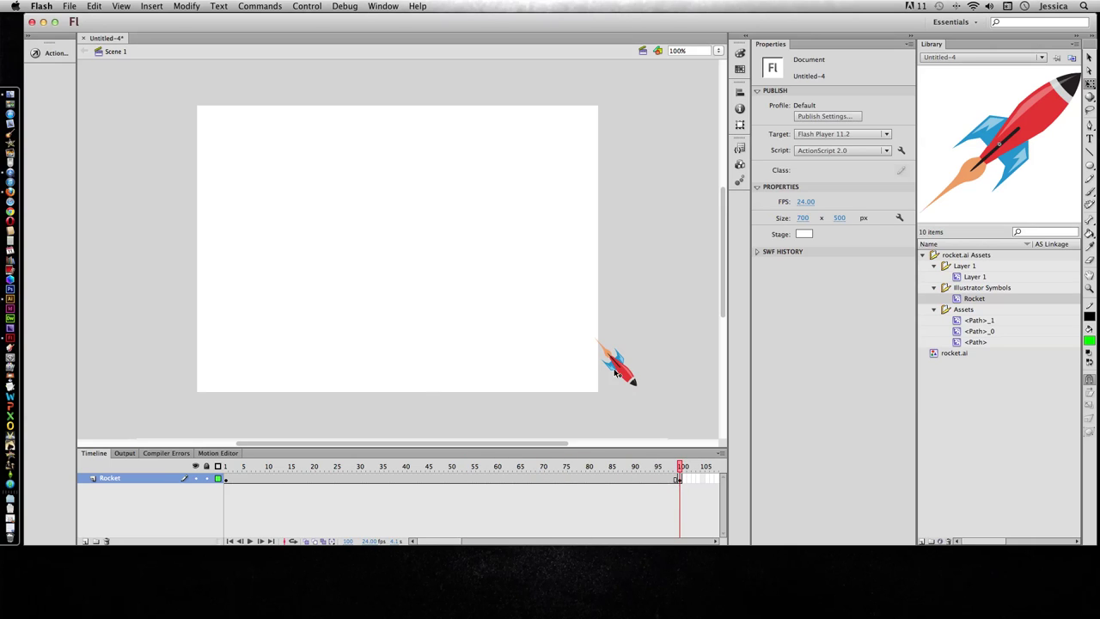
click(417, 482)
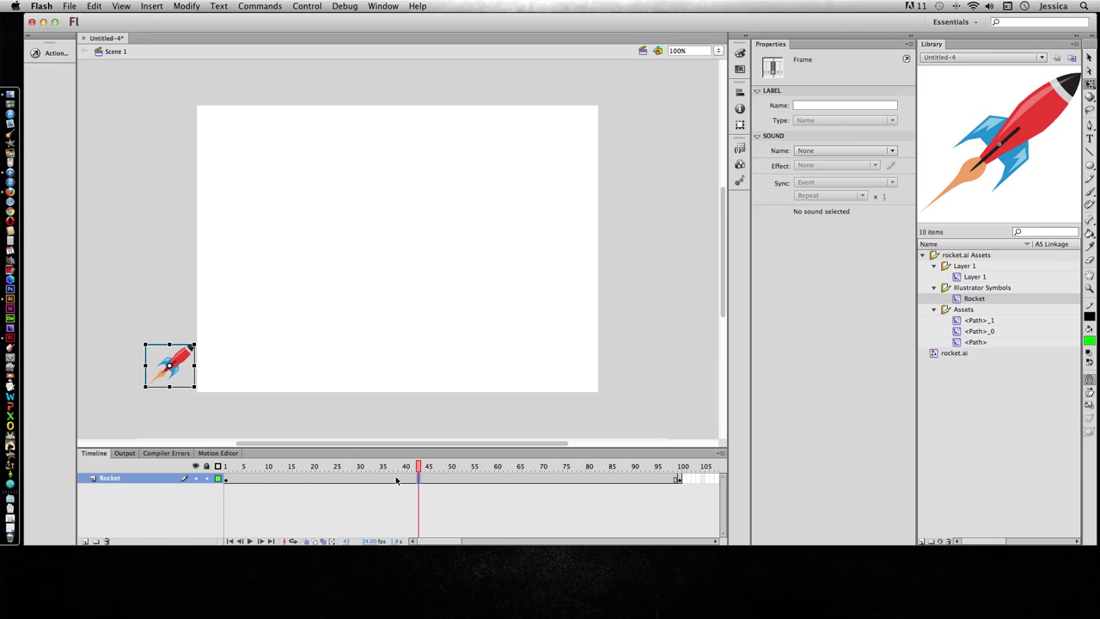
Create a classic tween on the Rocket layer across frames 1–100 and scrub to preview the flight
right_click(463, 482)
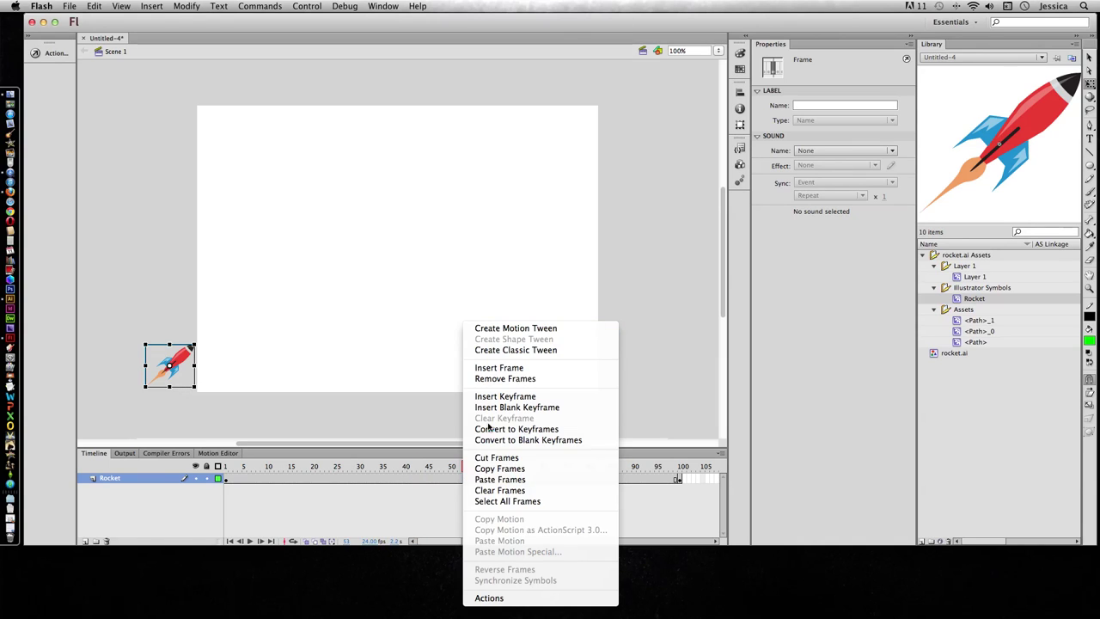
click(505, 350)
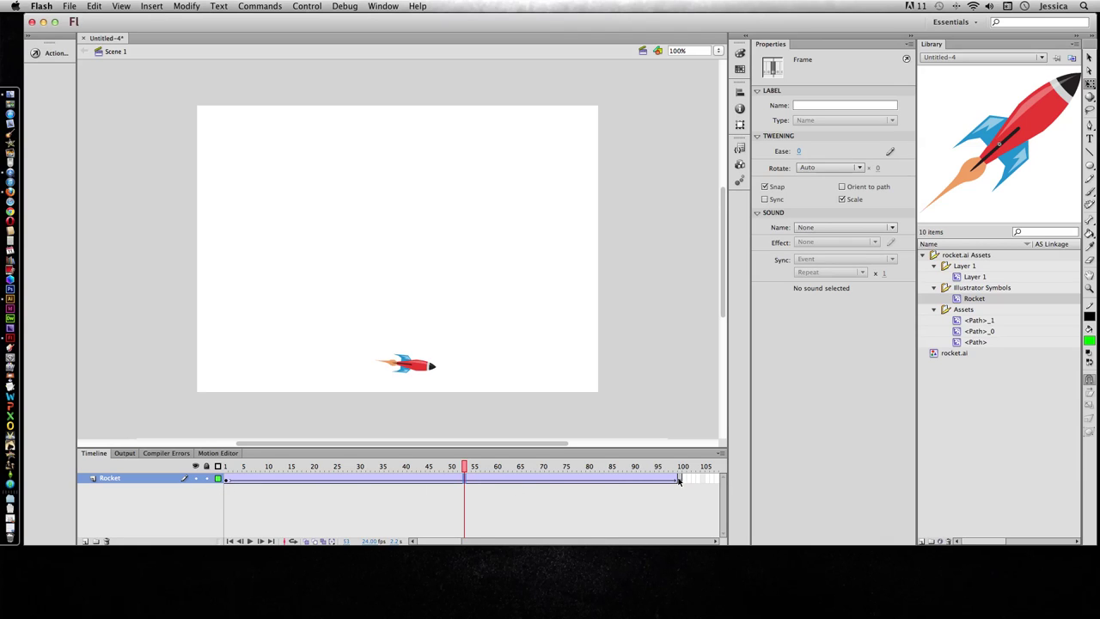
drag(465, 466, 681, 482)
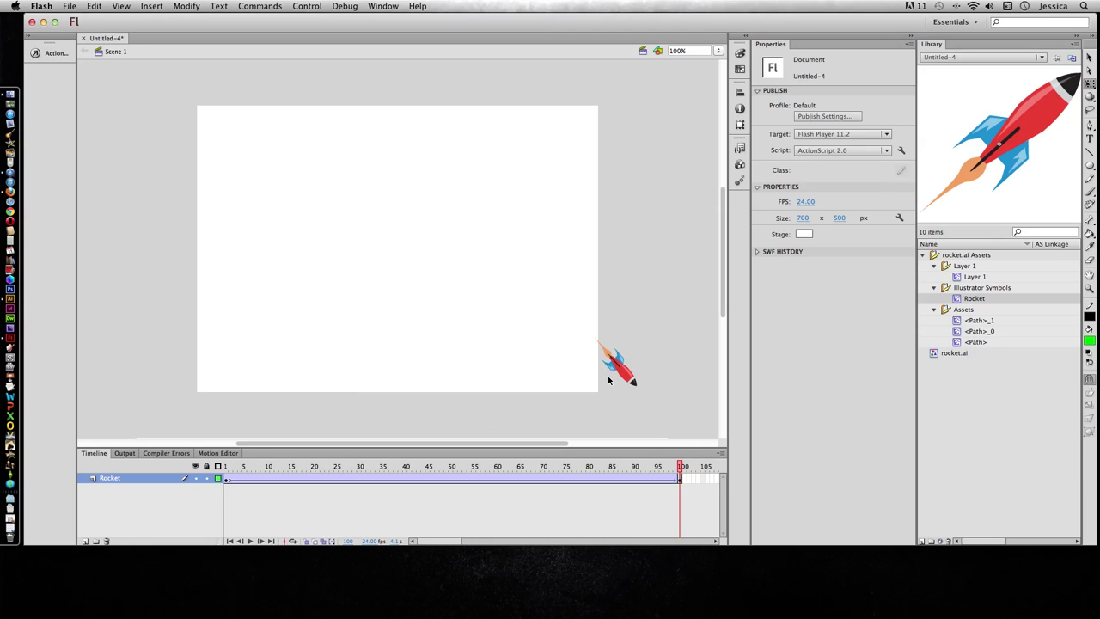
drag(681, 469, 578, 468)
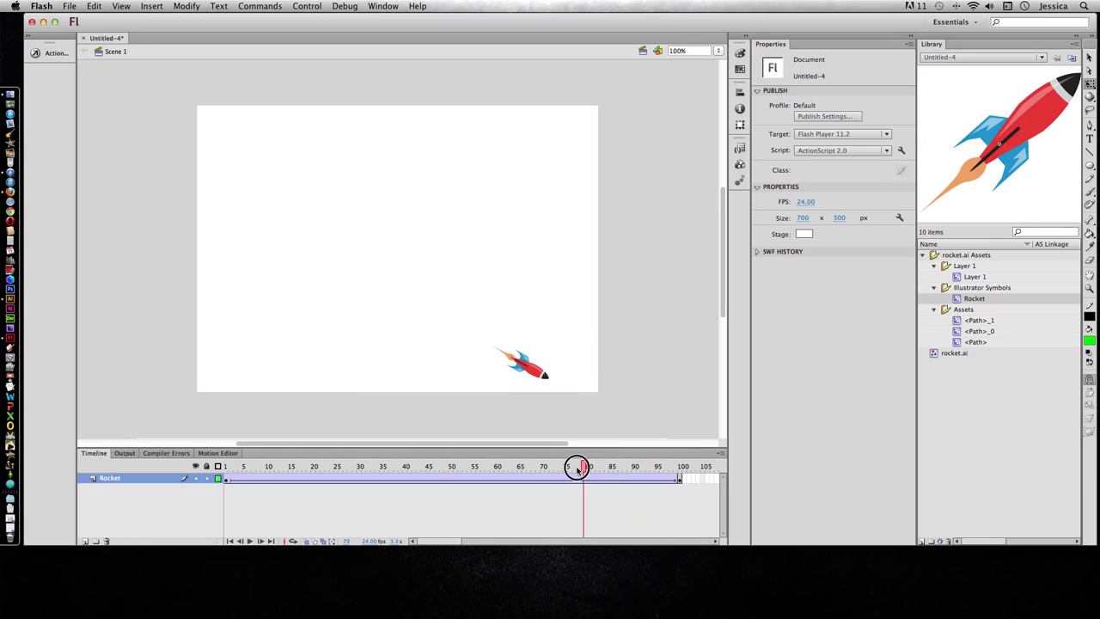
click(504, 471)
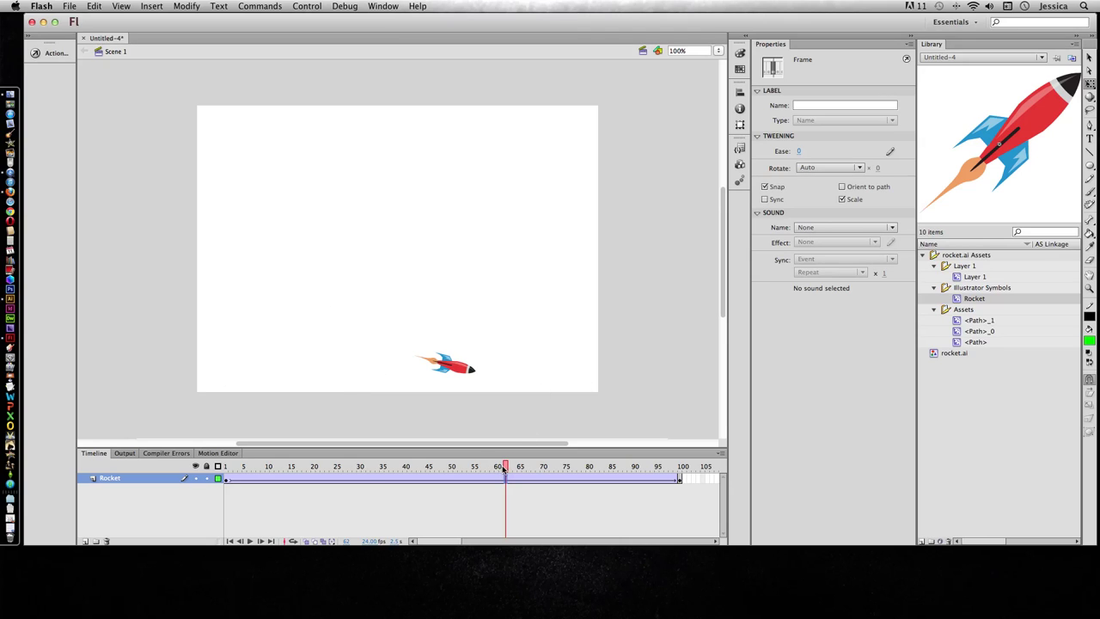
drag(505, 469, 225, 479)
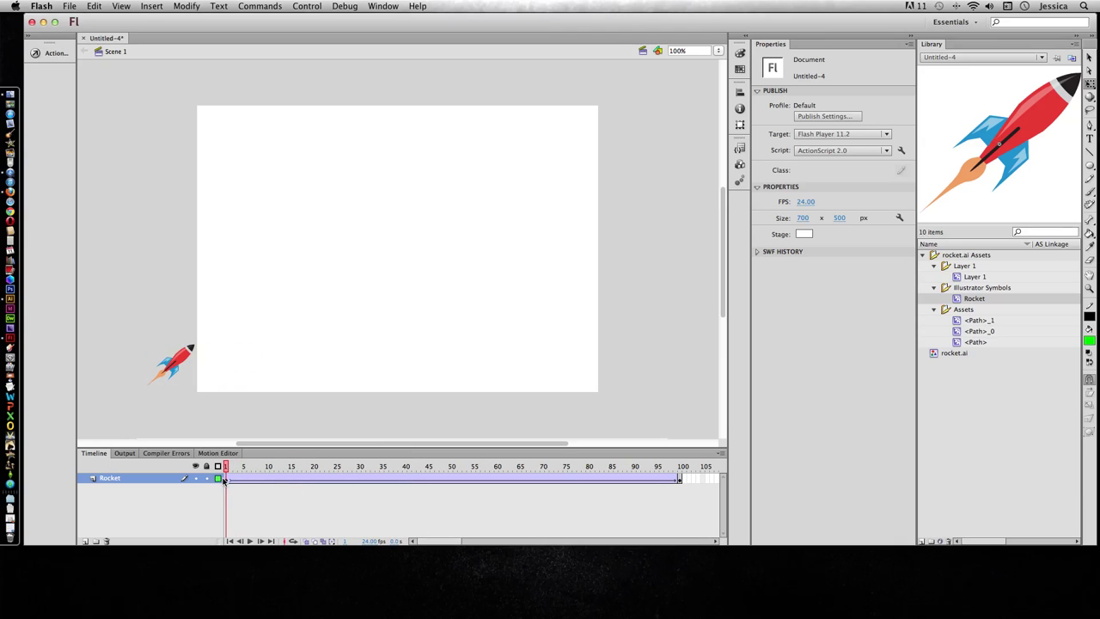
Add a new layer named 'Guide for the Rocket' above the Rocket layer
click(86, 542)
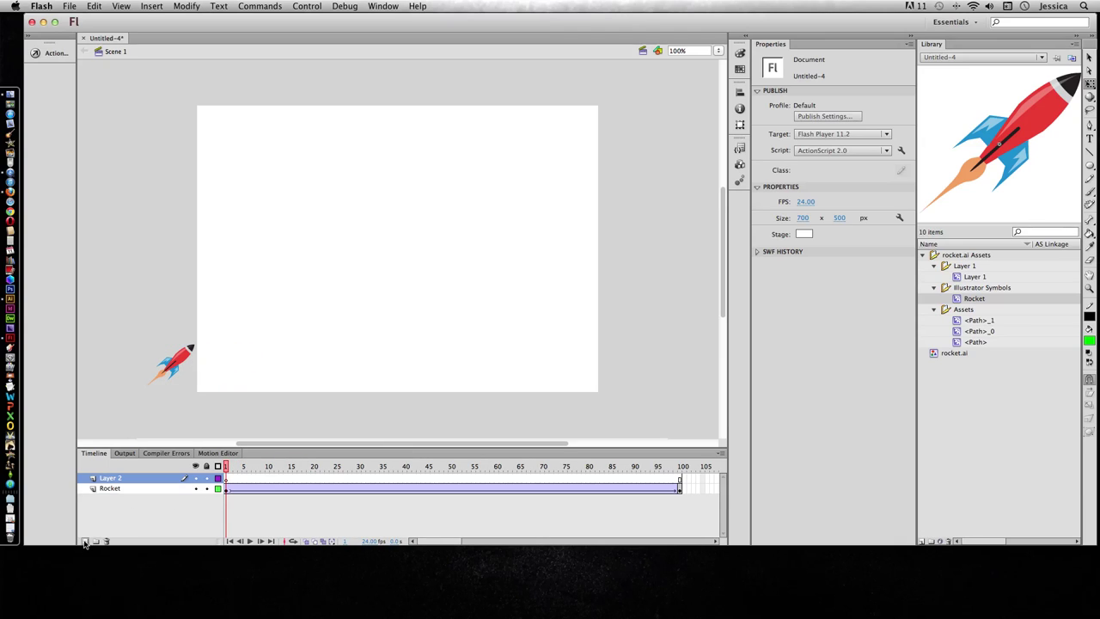
click(107, 478)
double_click(107, 479)
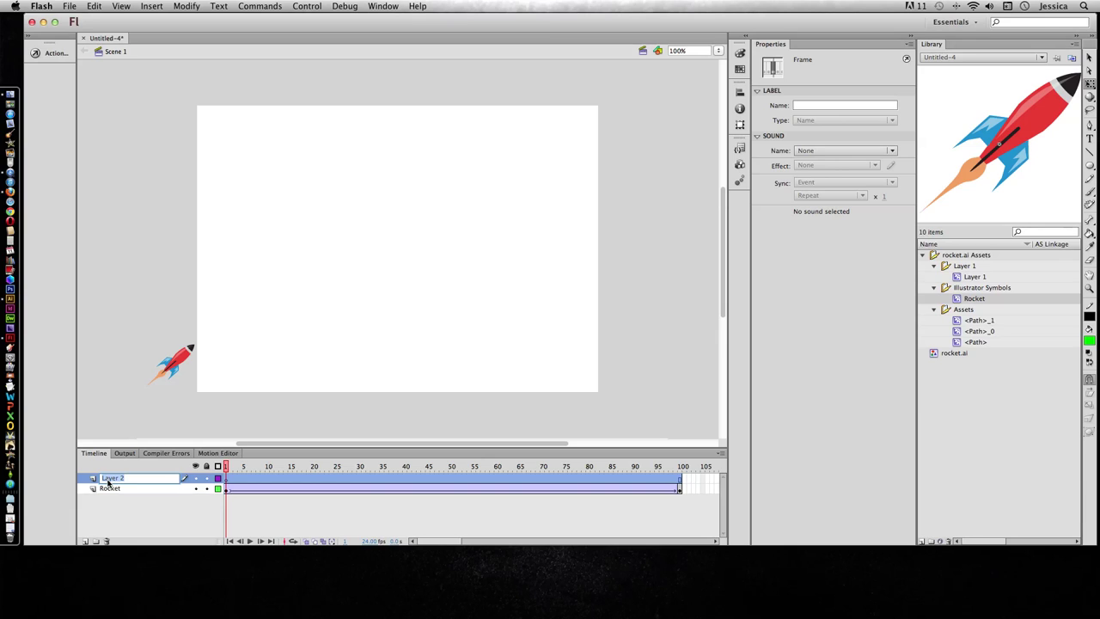
text(Guide for the Rocket)
key(Return)
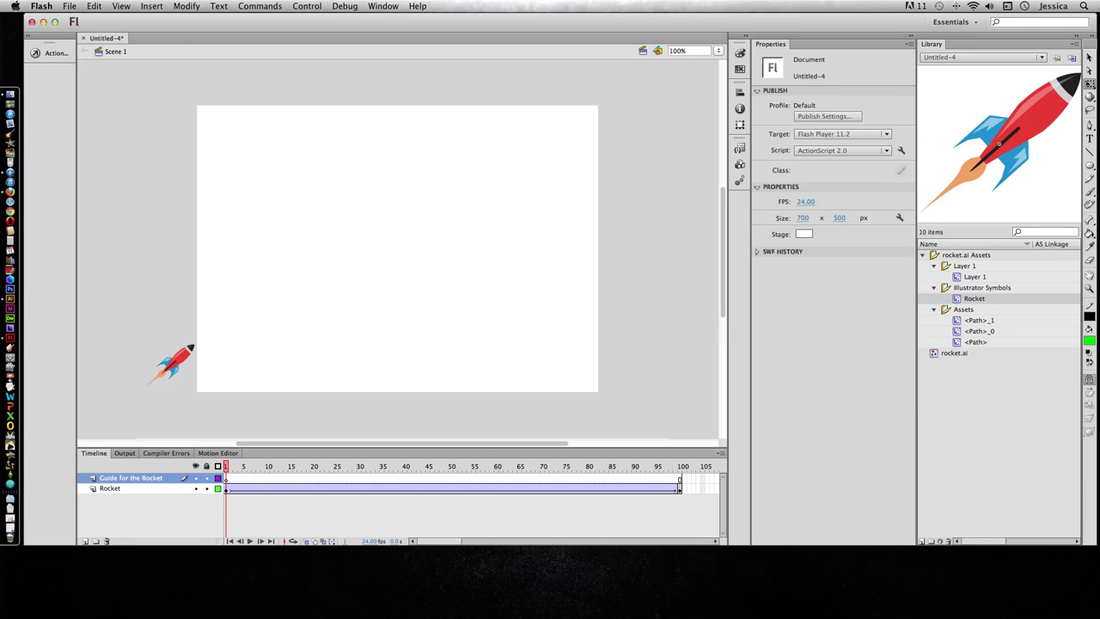
Make that layer a Guide layer and attach the Rocket layer beneath it
double_click(93, 482)
click(513, 330)
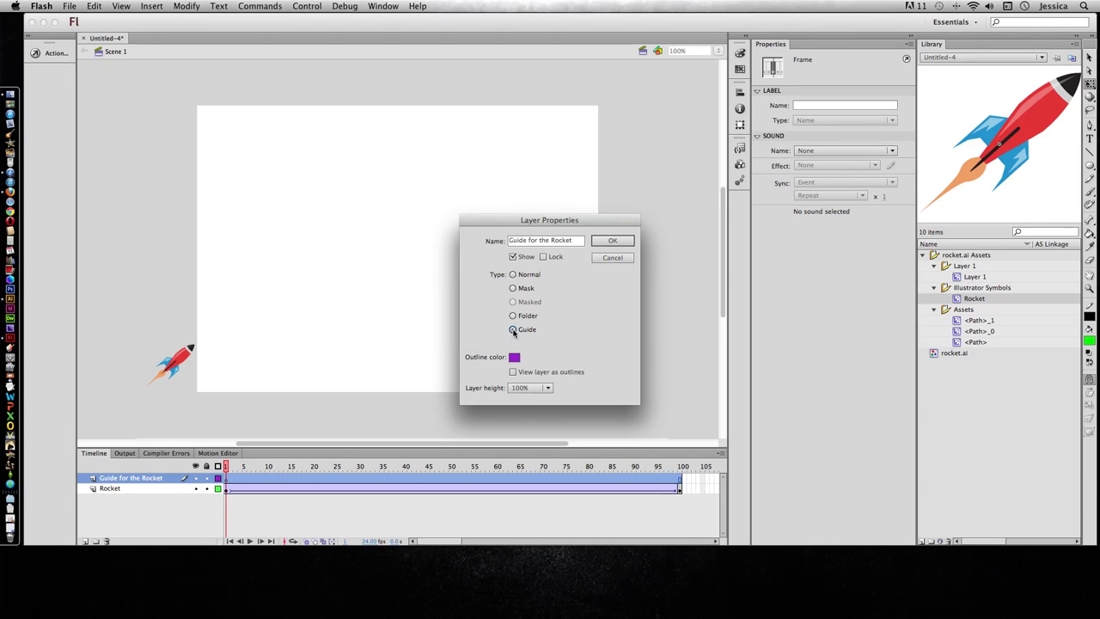
click(610, 244)
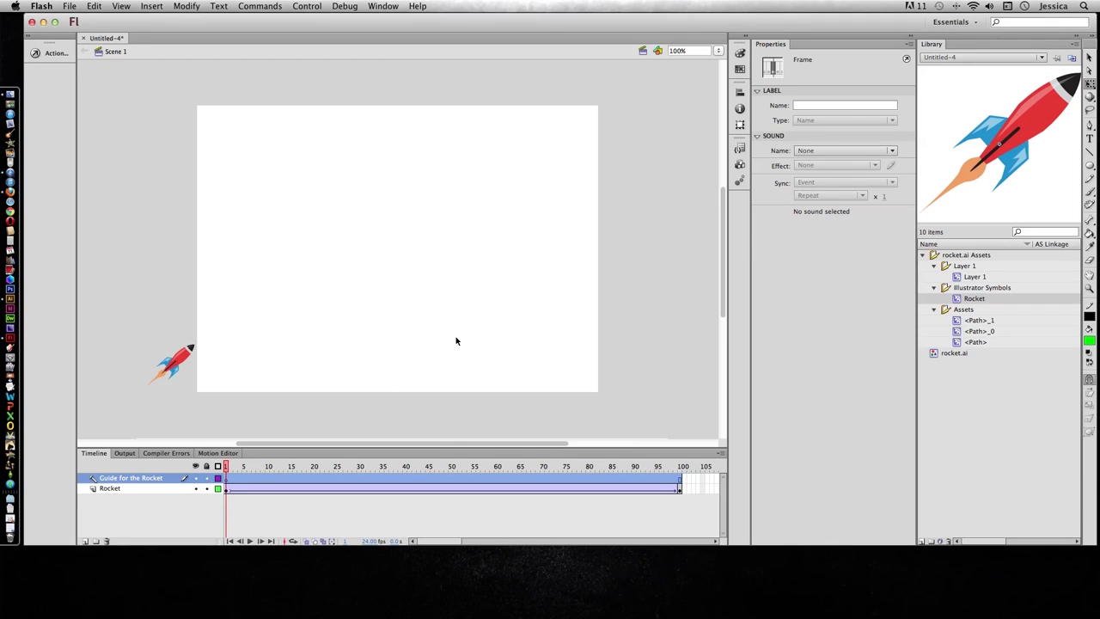
click(95, 486)
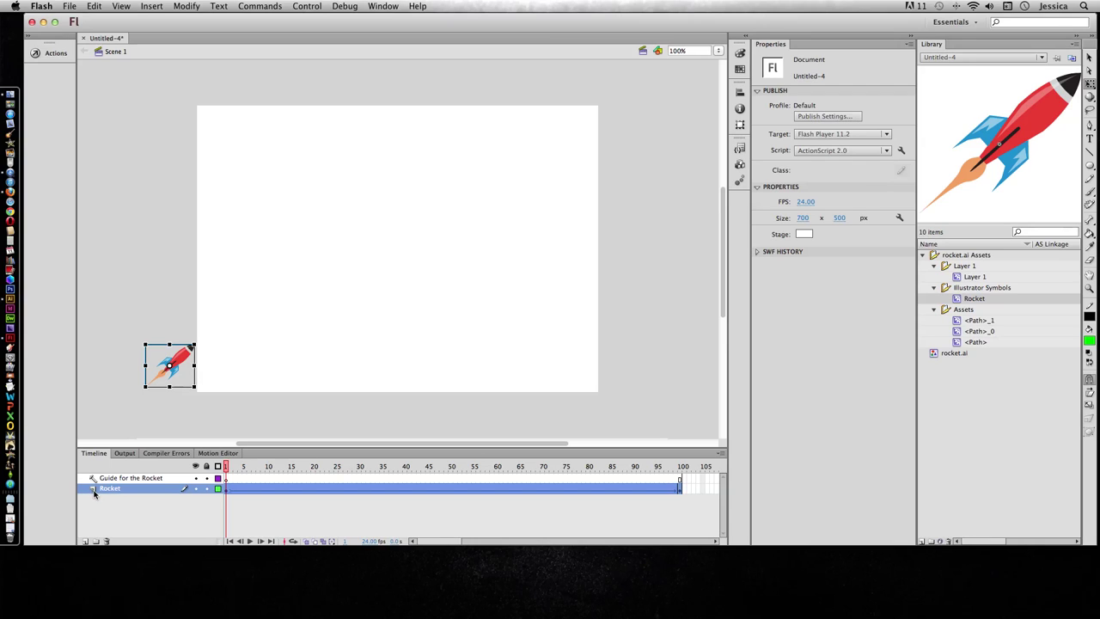
click(93, 488)
drag(93, 488, 109, 487)
mouse_move(228, 471)
mouse_down()
mouse_move(692, 466)
mouse_move(222, 477)
mouse_up()
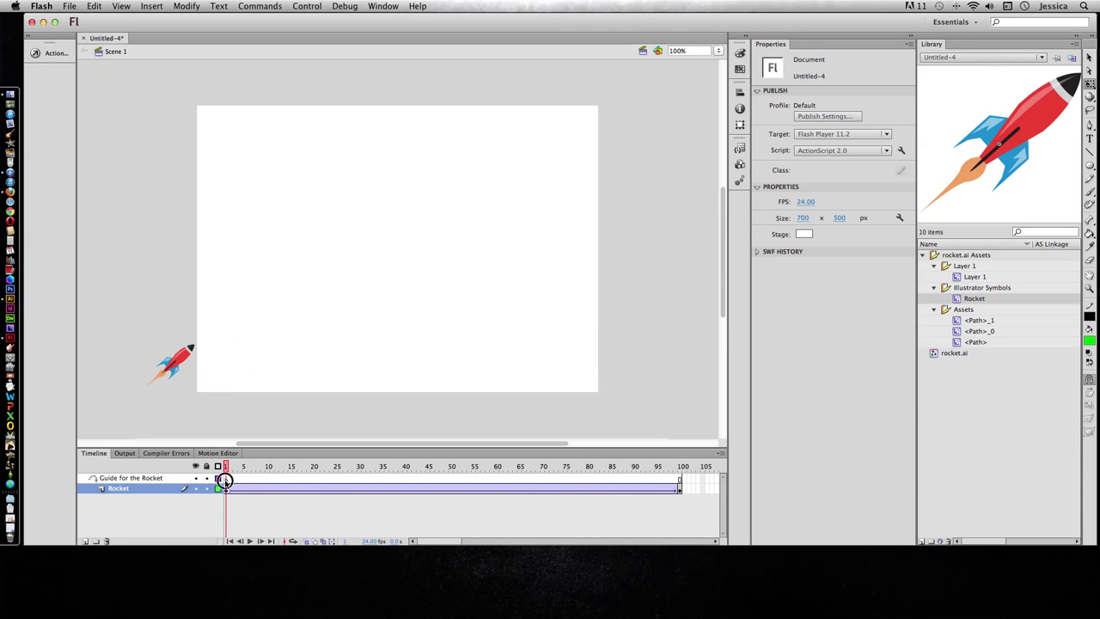
With the Pencil, draw a looping path from the rocket at lower left to past the lower-right corner
click(225, 478)
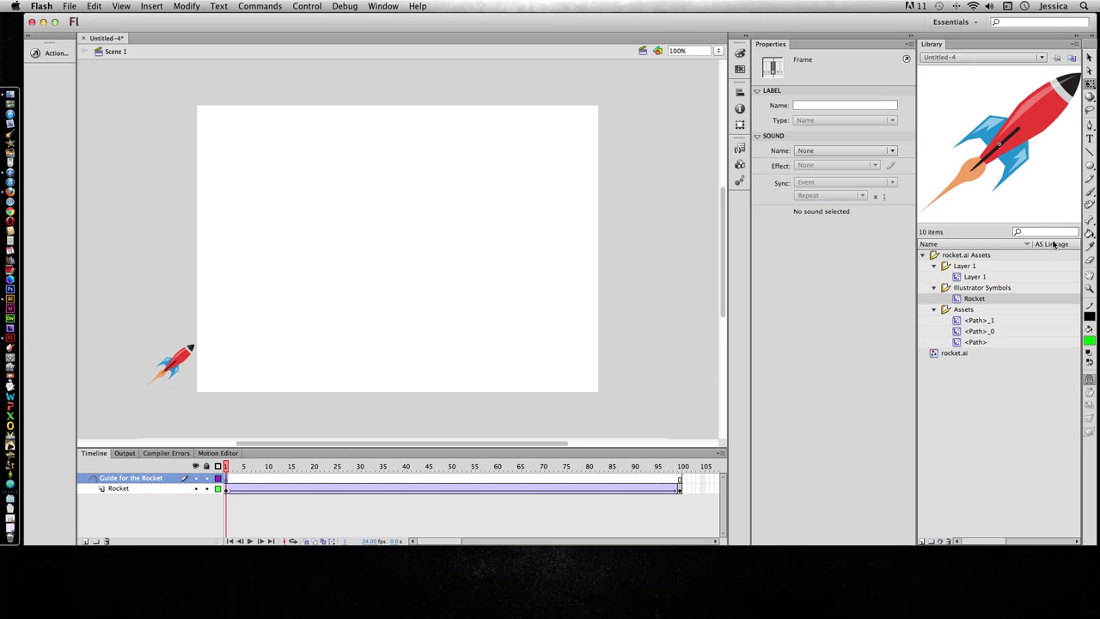
click(1090, 179)
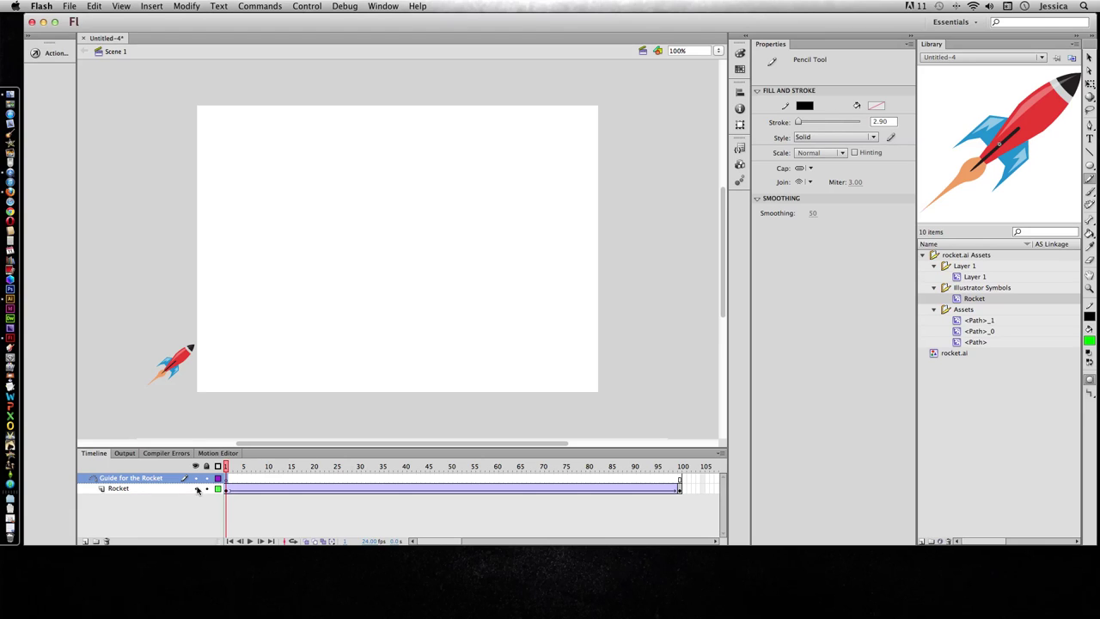
mouse_move(137, 381)
mouse_down()
mouse_move(217, 346)
mouse_move(245, 300)
mouse_move(253, 238)
mouse_move(241, 222)
mouse_move(220, 224)
mouse_move(215, 256)
mouse_move(229, 279)
mouse_move(257, 290)
mouse_move(307, 284)
mouse_move(361, 250)
mouse_move(380, 211)
mouse_move(371, 185)
mouse_move(355, 178)
mouse_move(333, 198)
mouse_move(330, 227)
mouse_move(348, 257)
mouse_move(386, 264)
mouse_move(471, 236)
mouse_move(511, 202)
mouse_move(523, 135)
mouse_move(509, 112)
mouse_move(458, 123)
mouse_move(449, 146)
mouse_move(455, 189)
mouse_move(497, 268)
mouse_move(640, 416)
mouse_up()
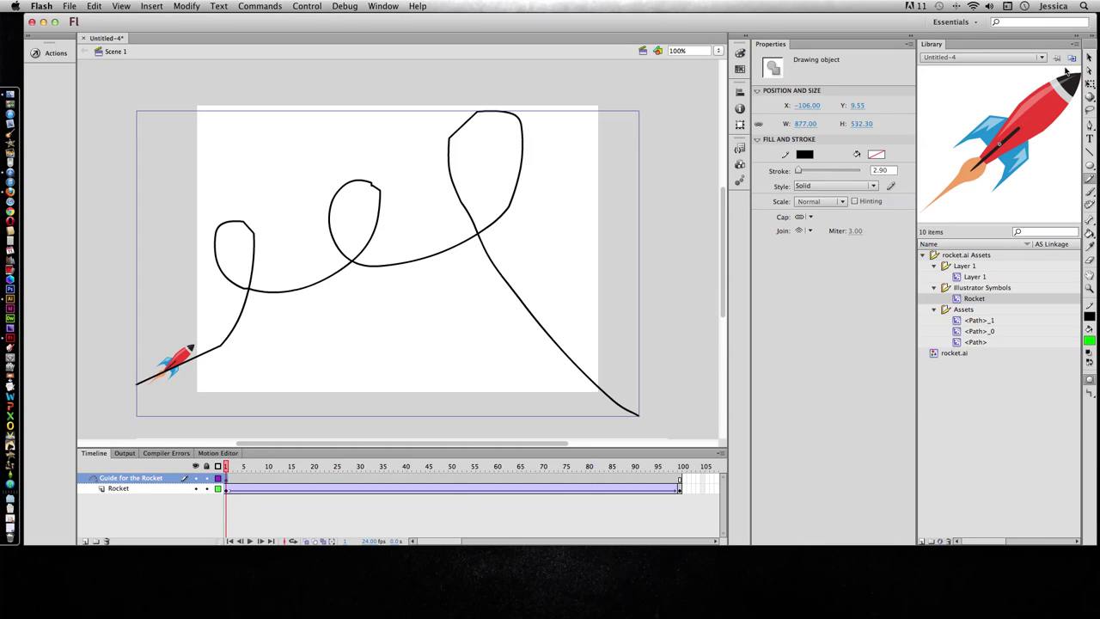
At frame 1, snap the rocket onto the start of the guide path
click(1089, 59)
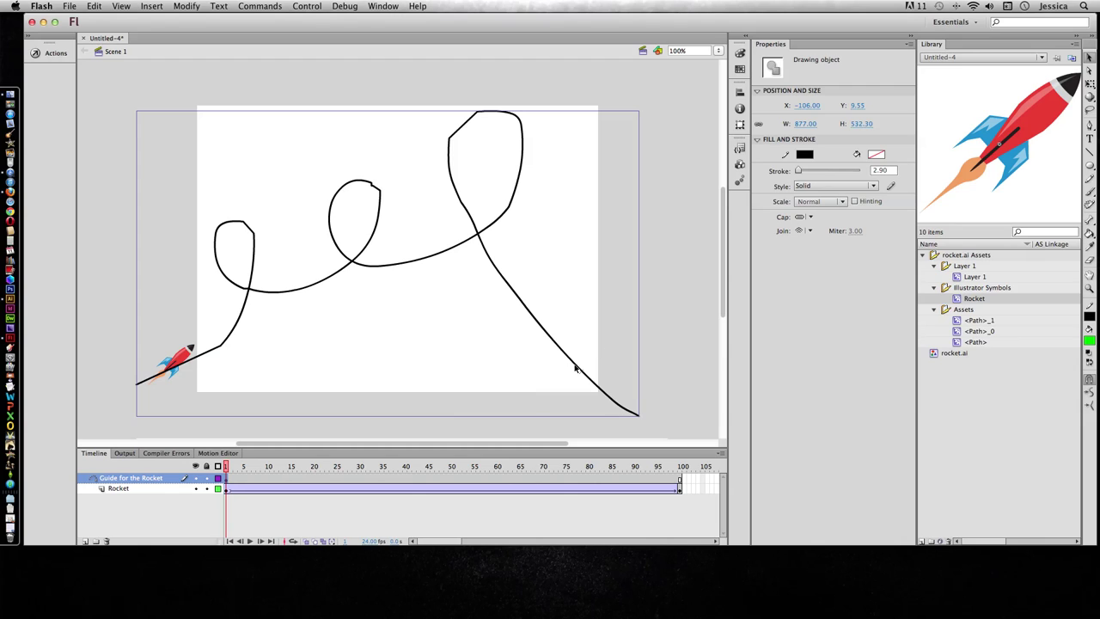
click(220, 489)
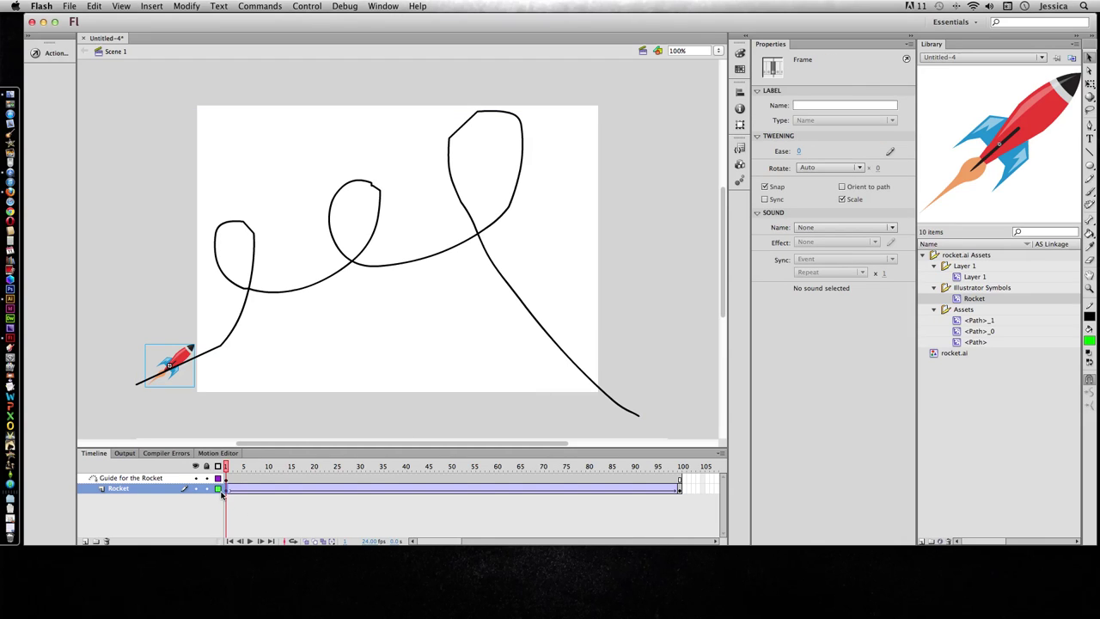
drag(178, 371, 161, 323)
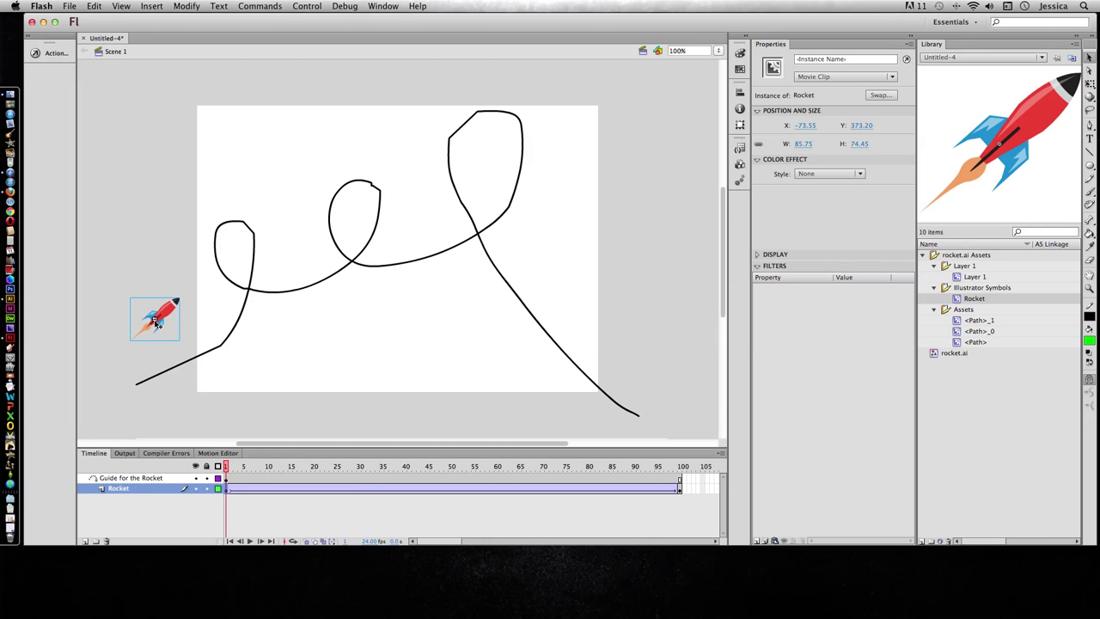
drag(167, 315, 148, 375)
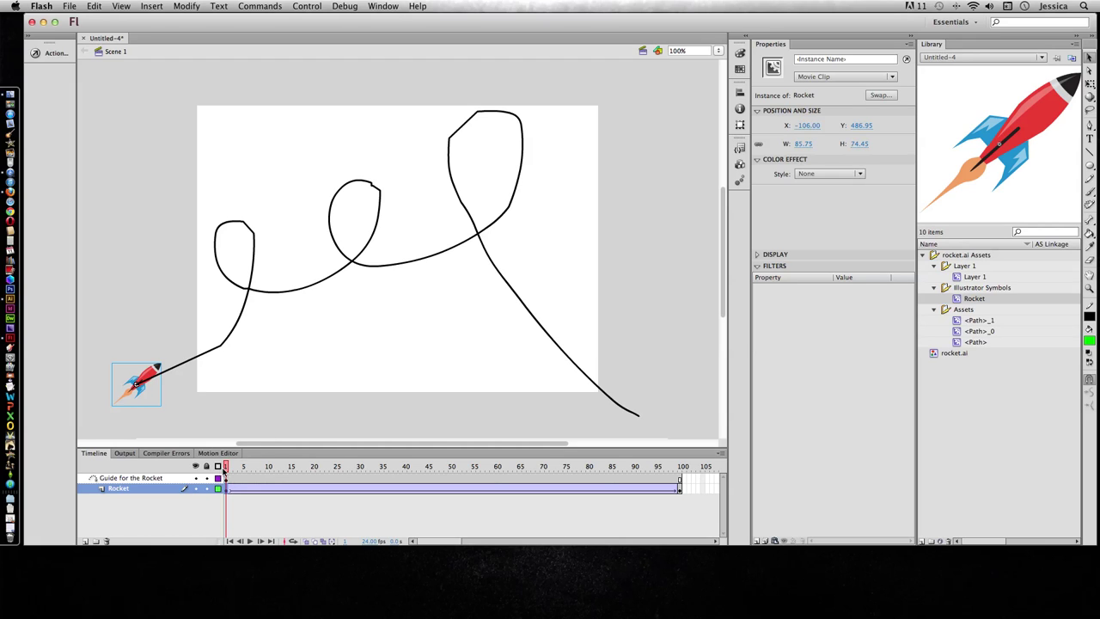
At frame 100, snap the rocket onto the path's end and tilt it along the line
click(683, 468)
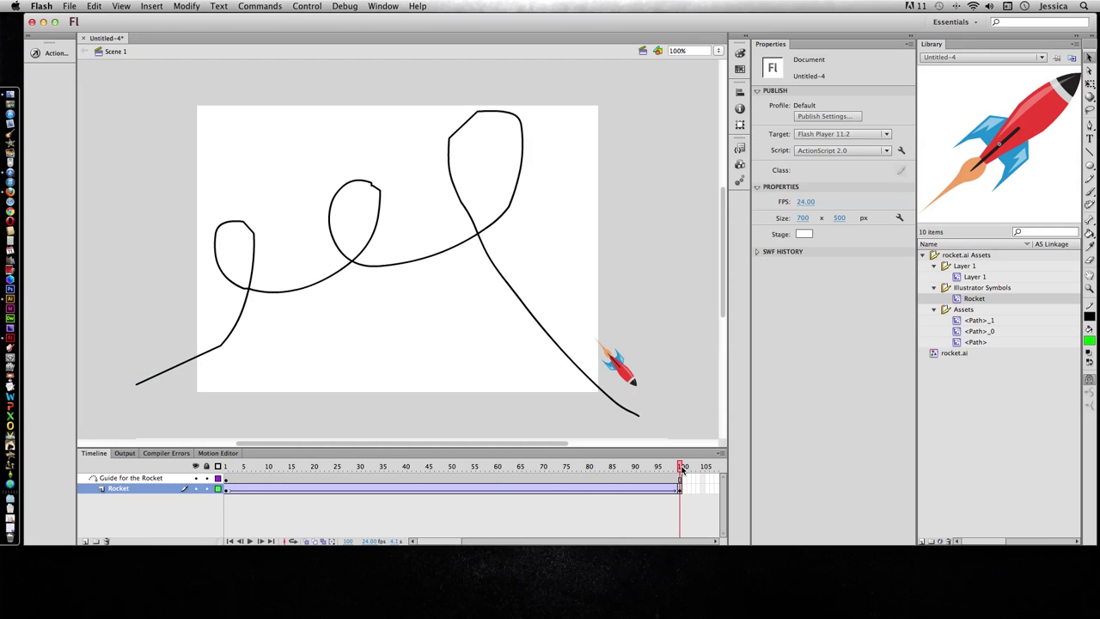
click(628, 376)
drag(629, 379, 646, 432)
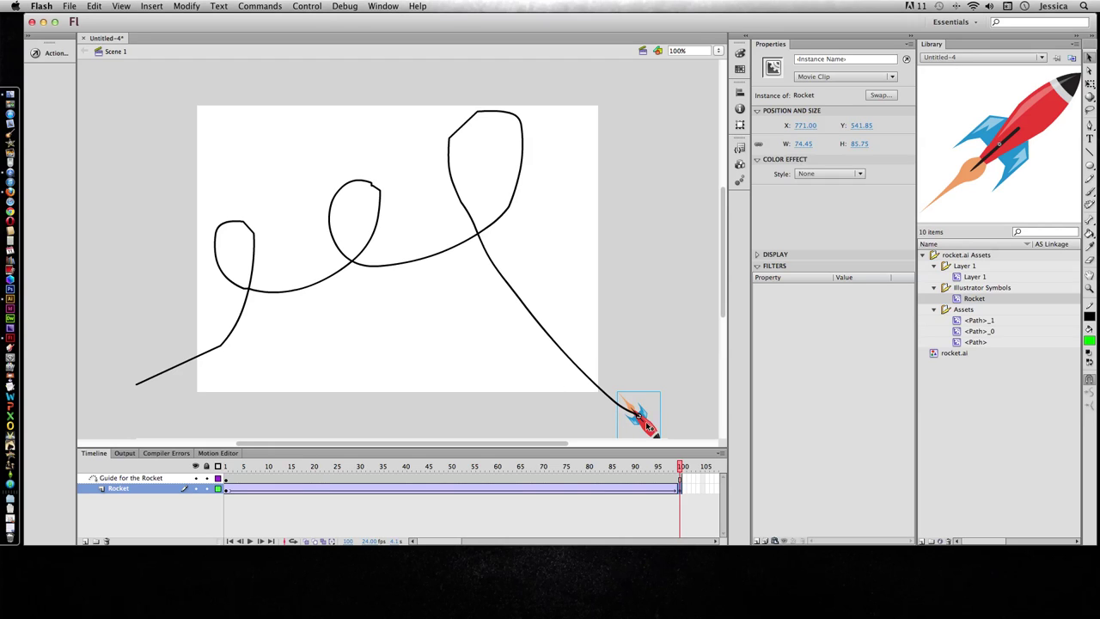
click(1090, 85)
drag(663, 383, 669, 424)
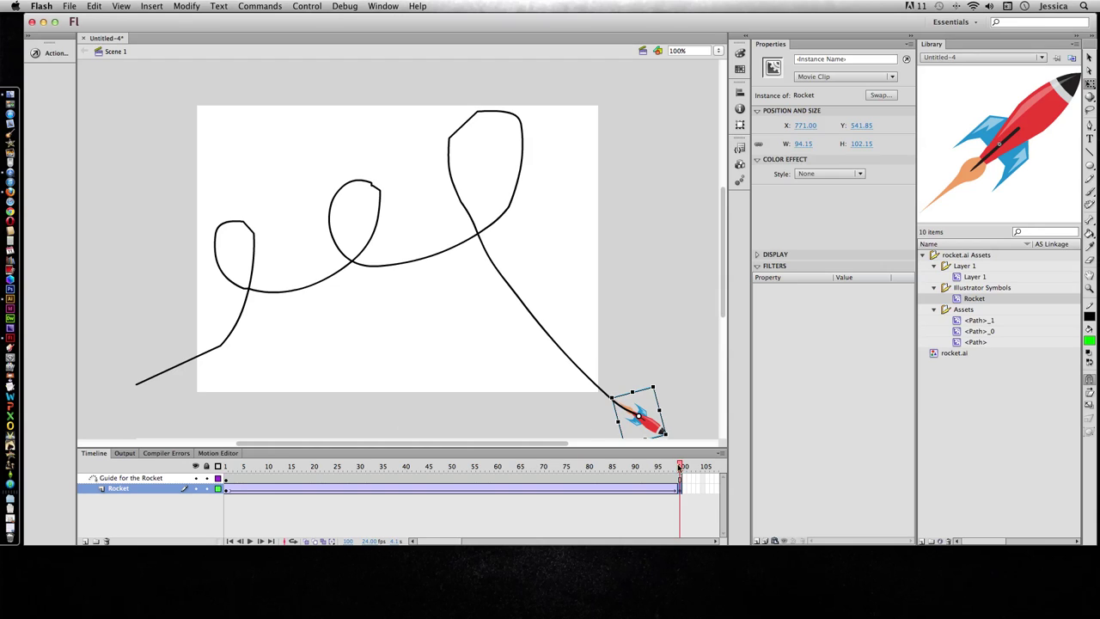
Back at frame 1, tilt the rocket to follow the path's start and scrub to preview
drag(680, 467, 220, 483)
click(220, 485)
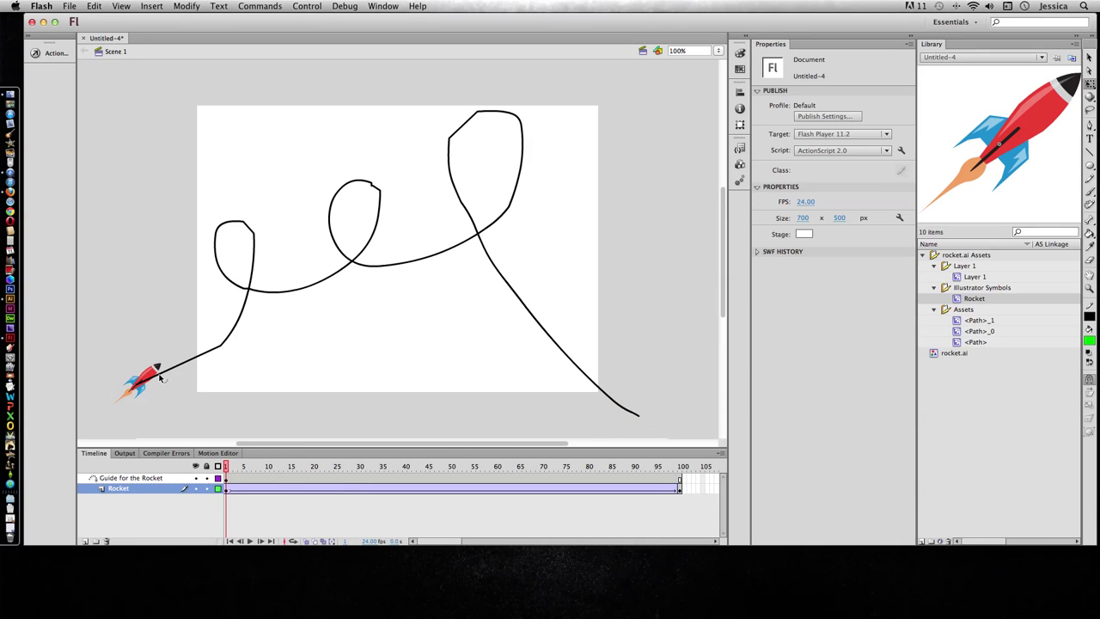
click(154, 372)
drag(163, 360, 165, 371)
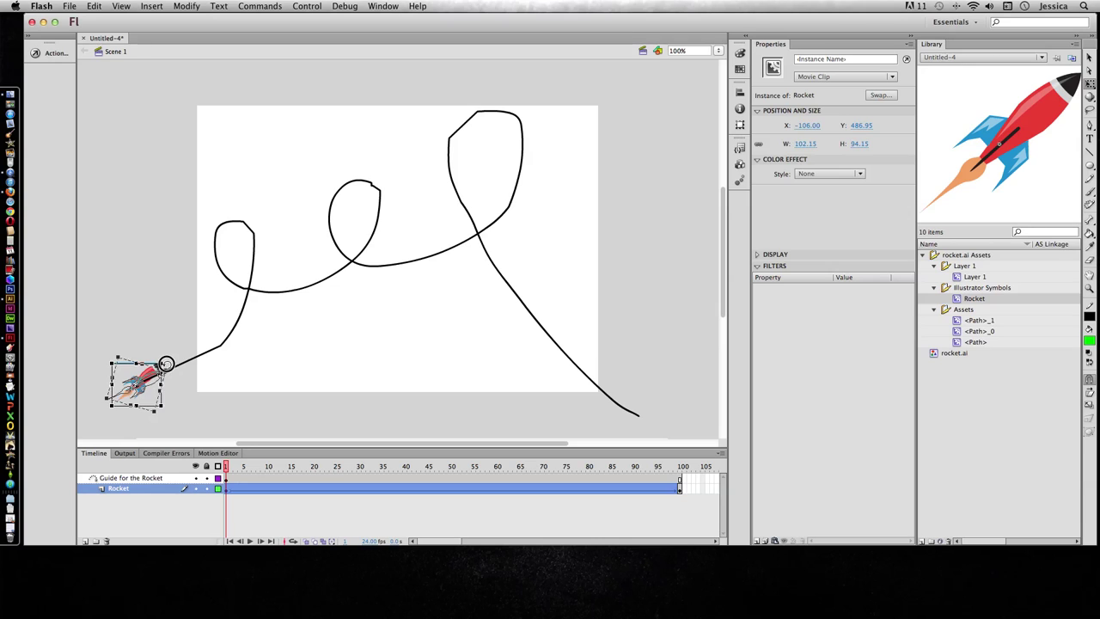
drag(226, 469, 682, 410)
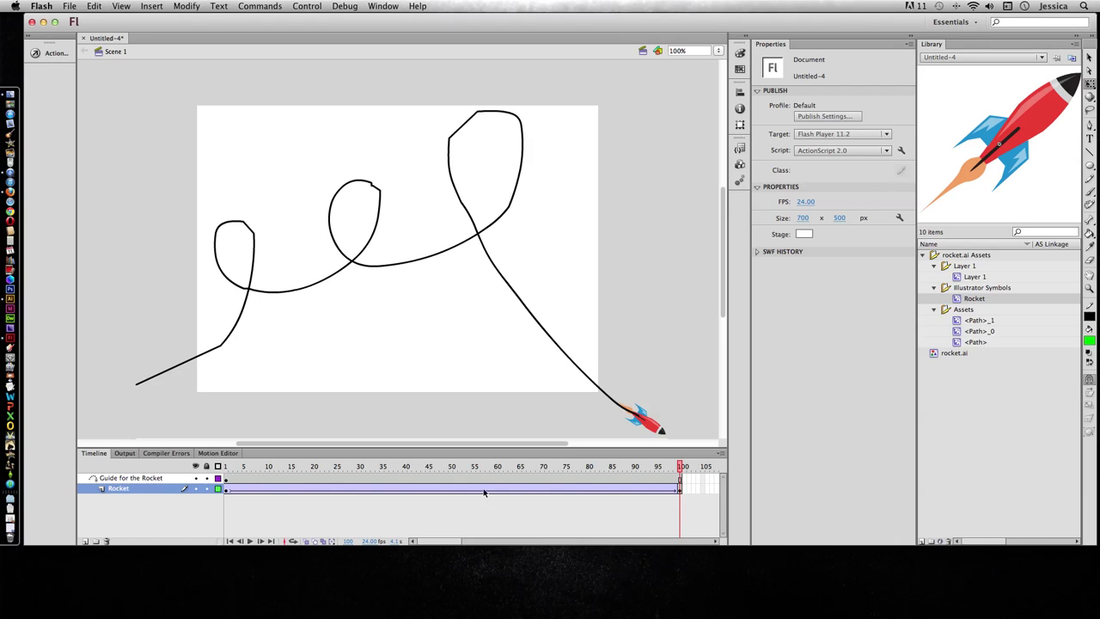
Turn on Orient to path for the rocket's tween and scrub to check the turning
click(443, 490)
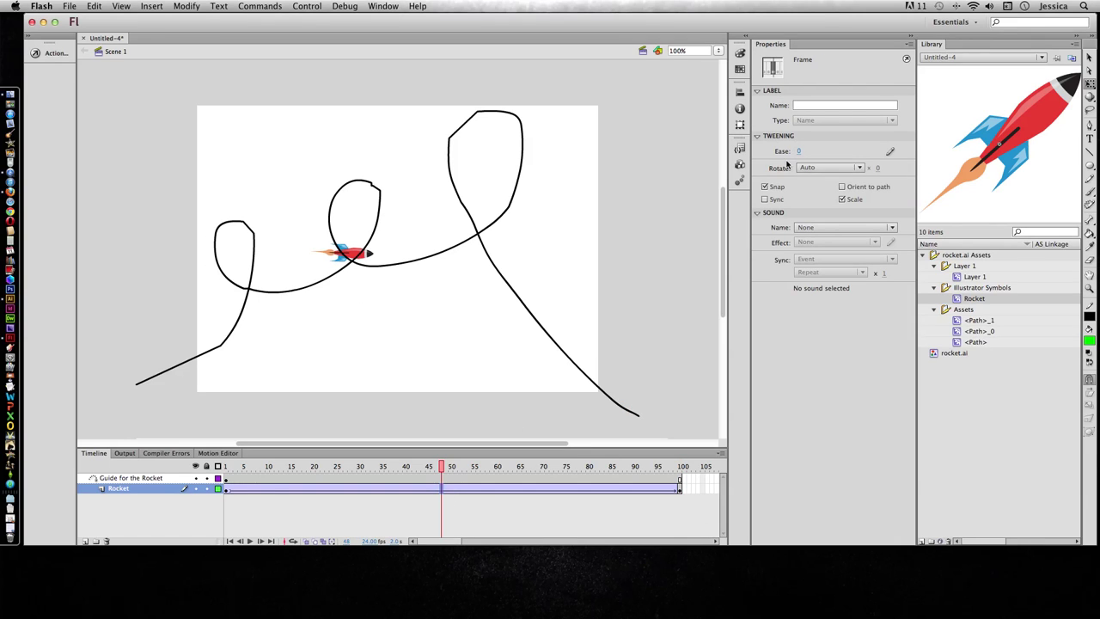
click(842, 188)
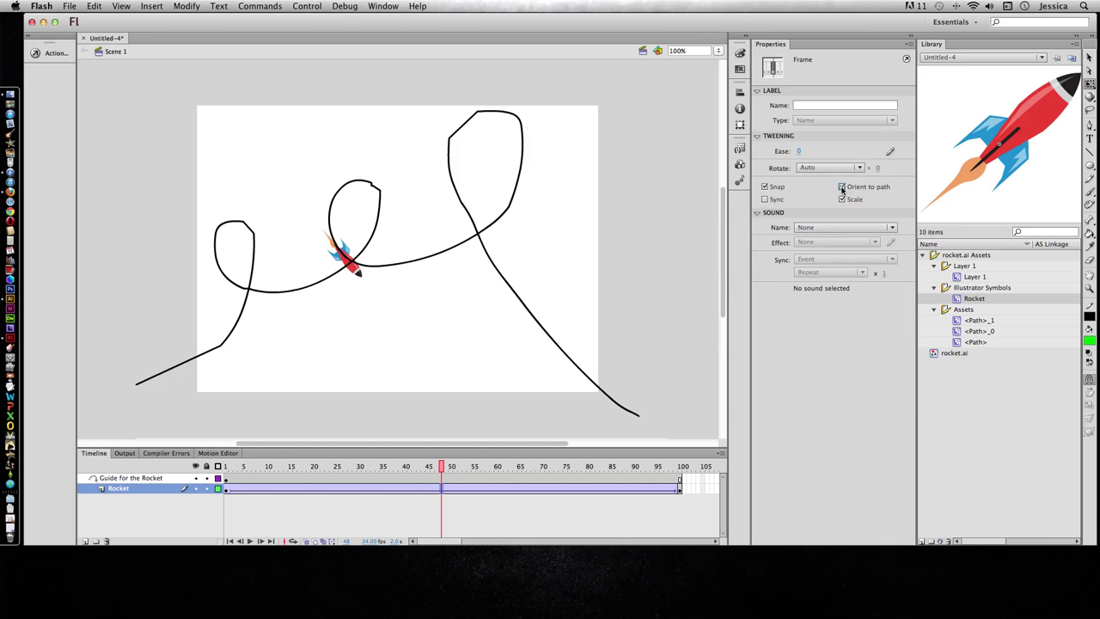
click(224, 468)
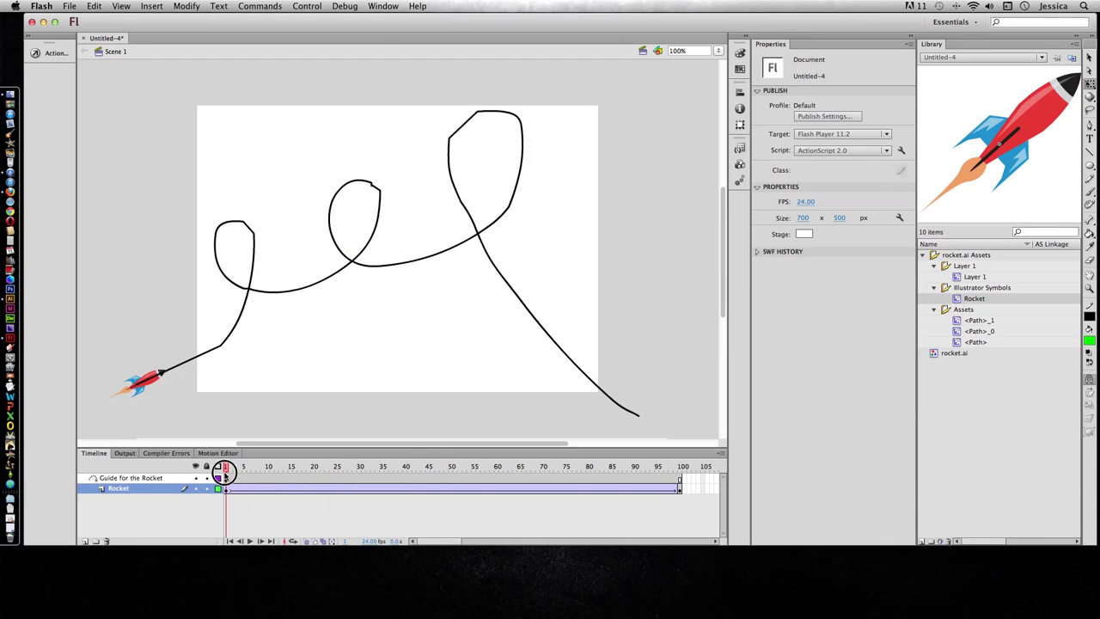
drag(224, 468, 658, 430)
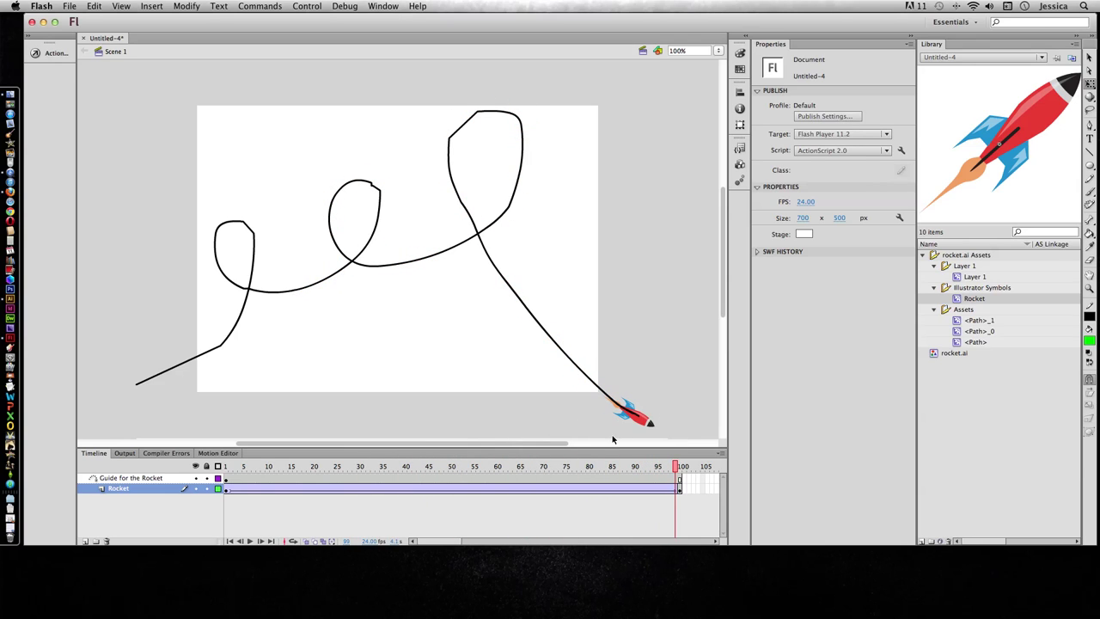
Test the movie with Cmd+Enter, close the SWF window, and select the guide layer
key(super+Return)
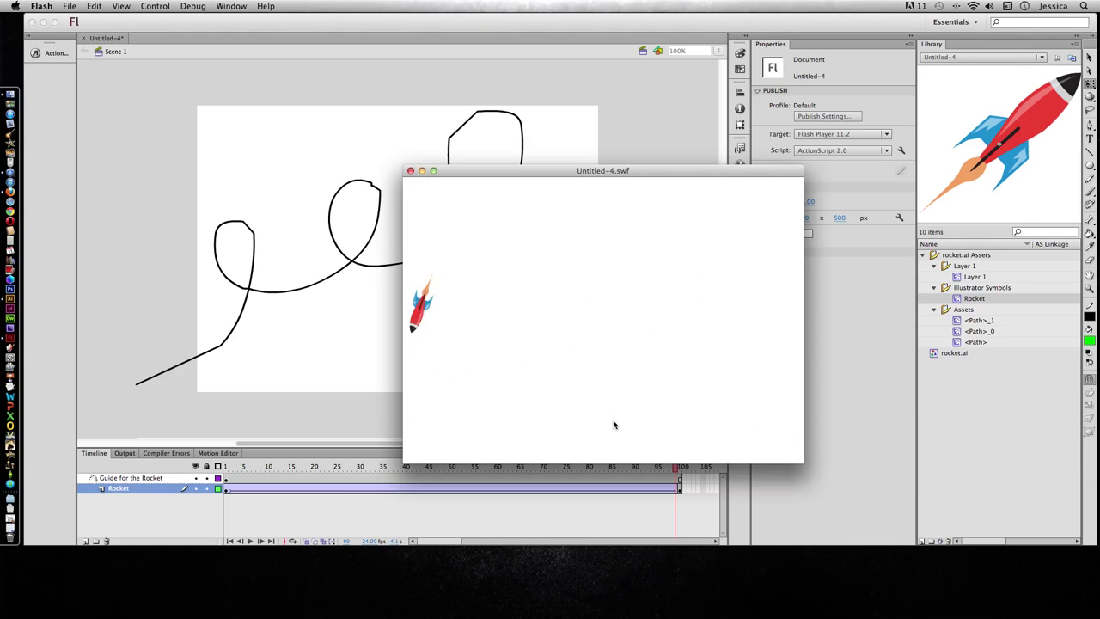
click(410, 171)
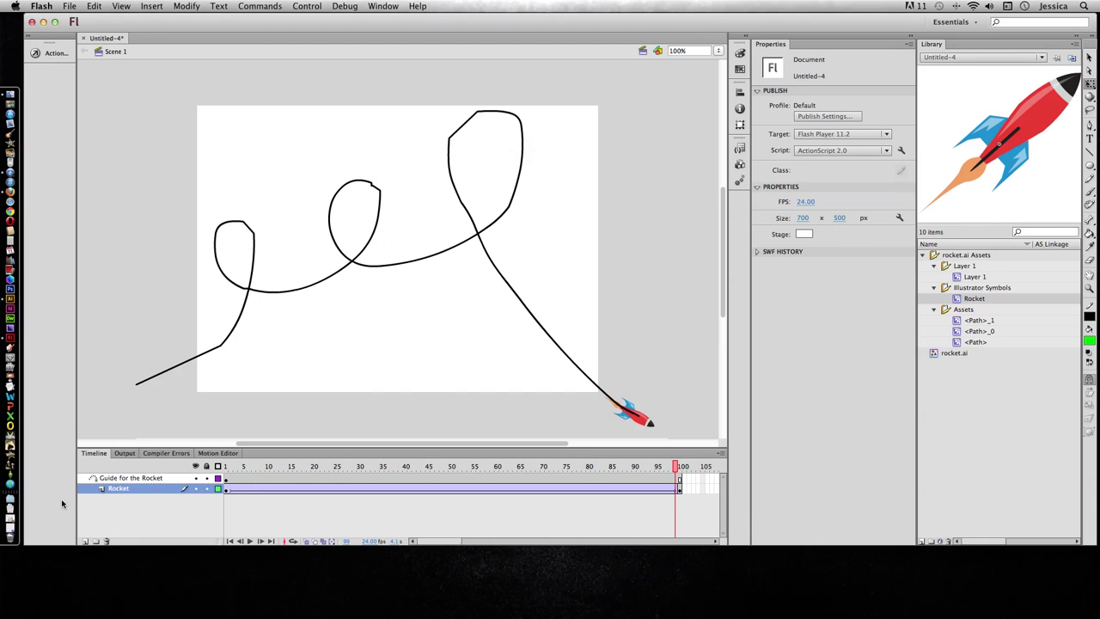
click(166, 480)
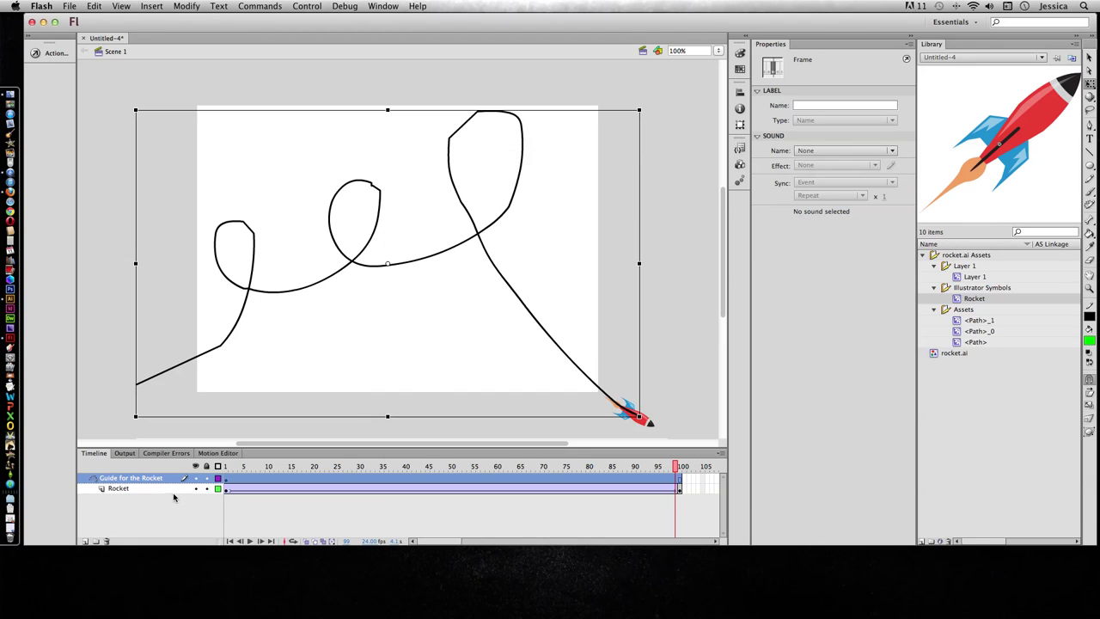
Lock the guide layer and add a new top layer named 'Shape tween', selecting its frame 1
click(206, 478)
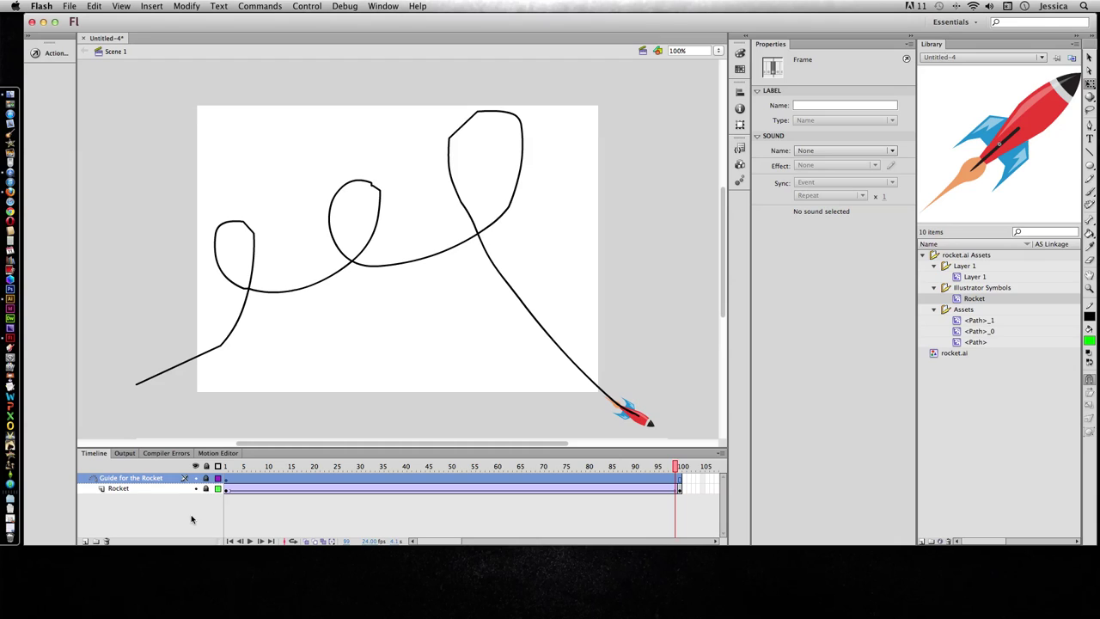
click(85, 540)
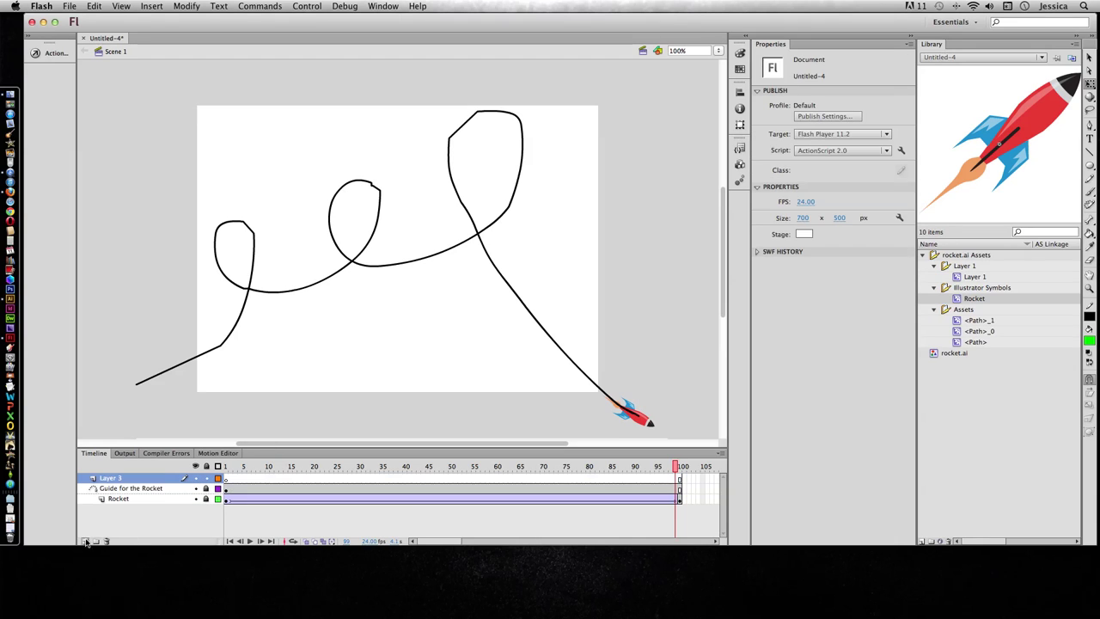
double_click(110, 479)
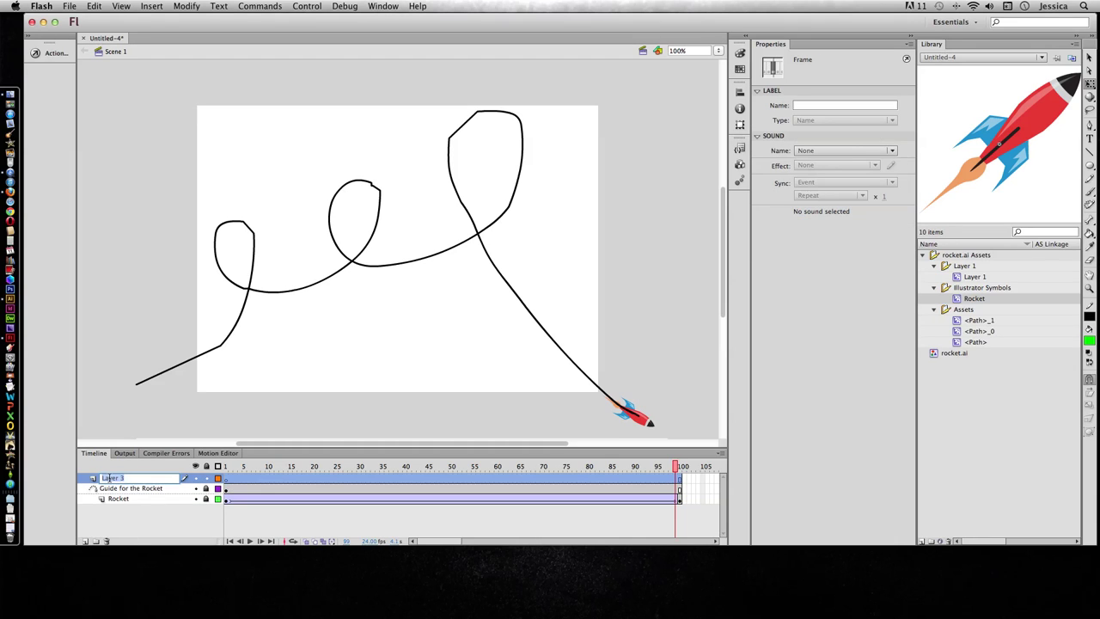
text(Shape tween)
key(Return)
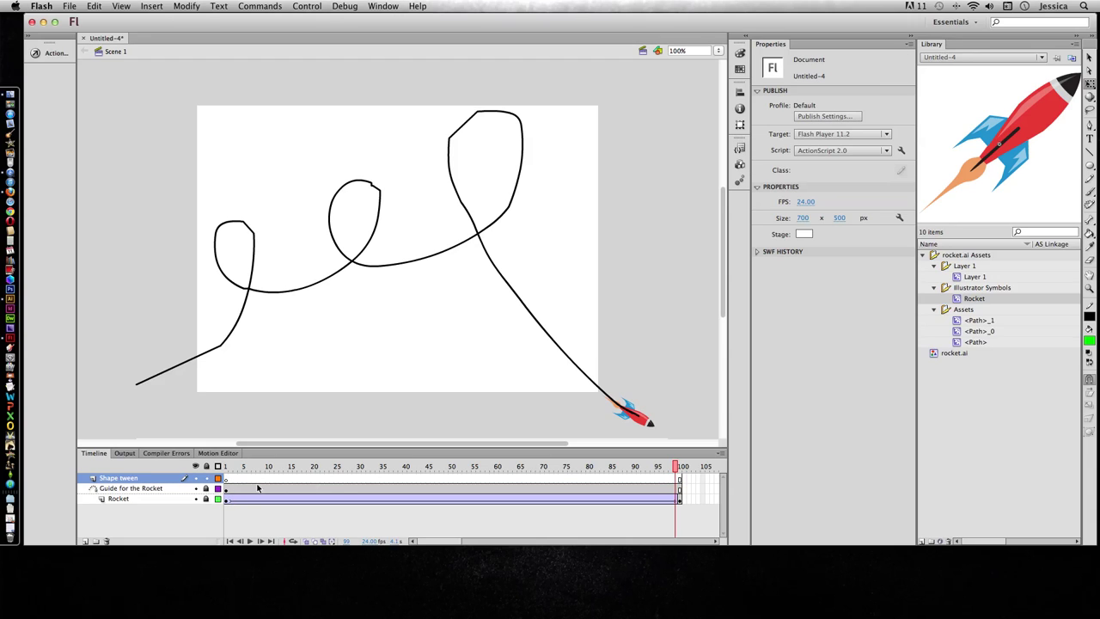
click(226, 480)
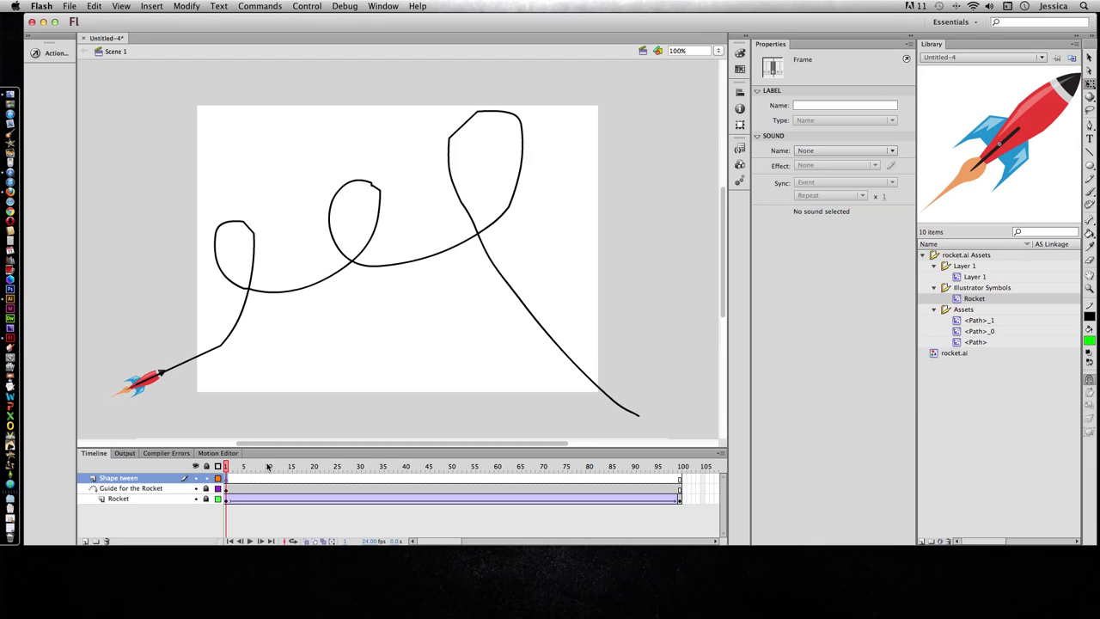
Draw a green circle at frame 1, then insert a blank keyframe at frame 100
click(1090, 166)
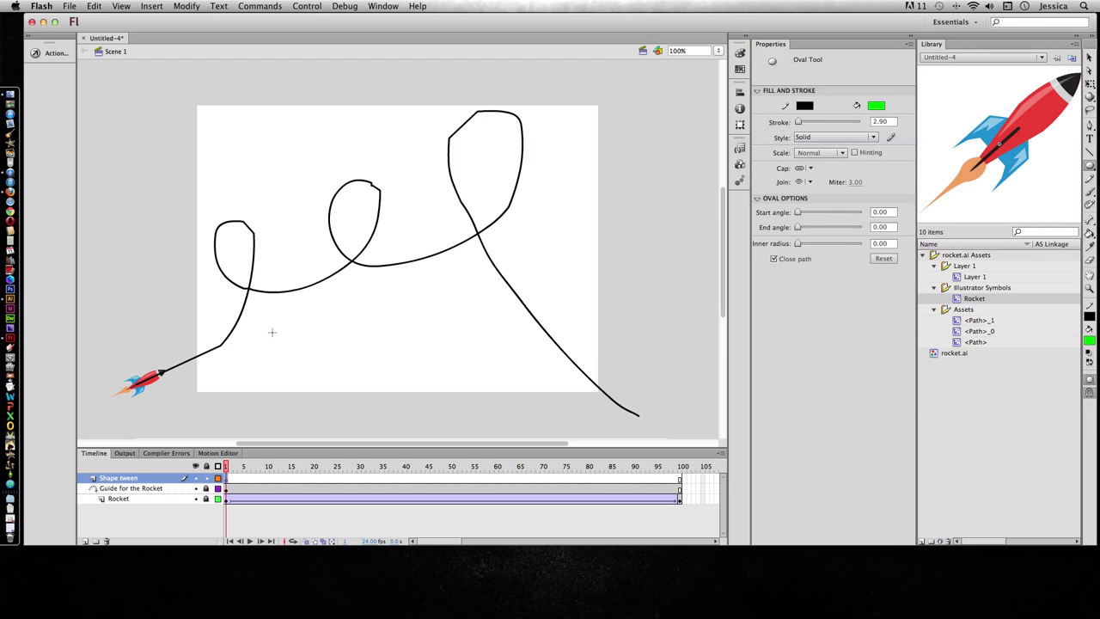
mouse_move(272, 331)
mouse_down()
mouse_move(338, 373)
mouse_move(349, 402)
mouse_up()
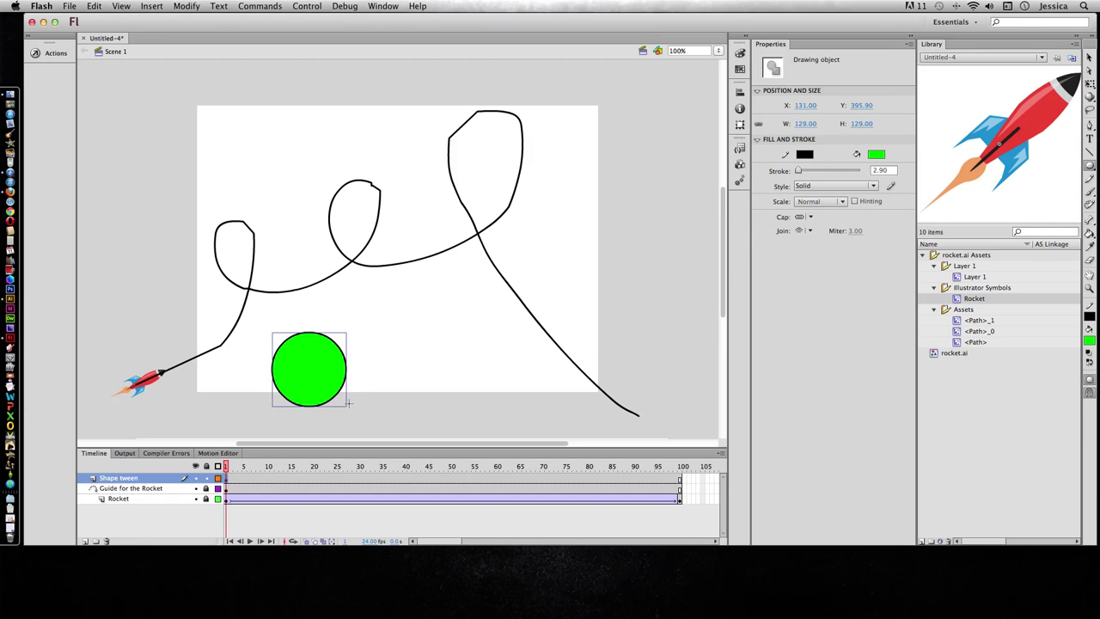
click(680, 485)
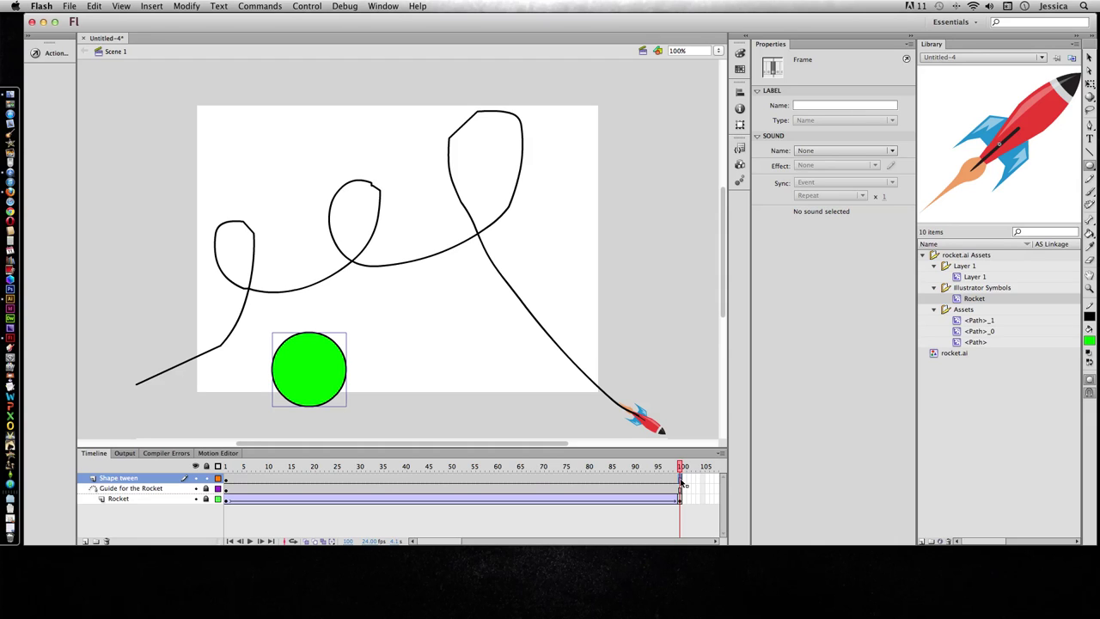
right_click(680, 483)
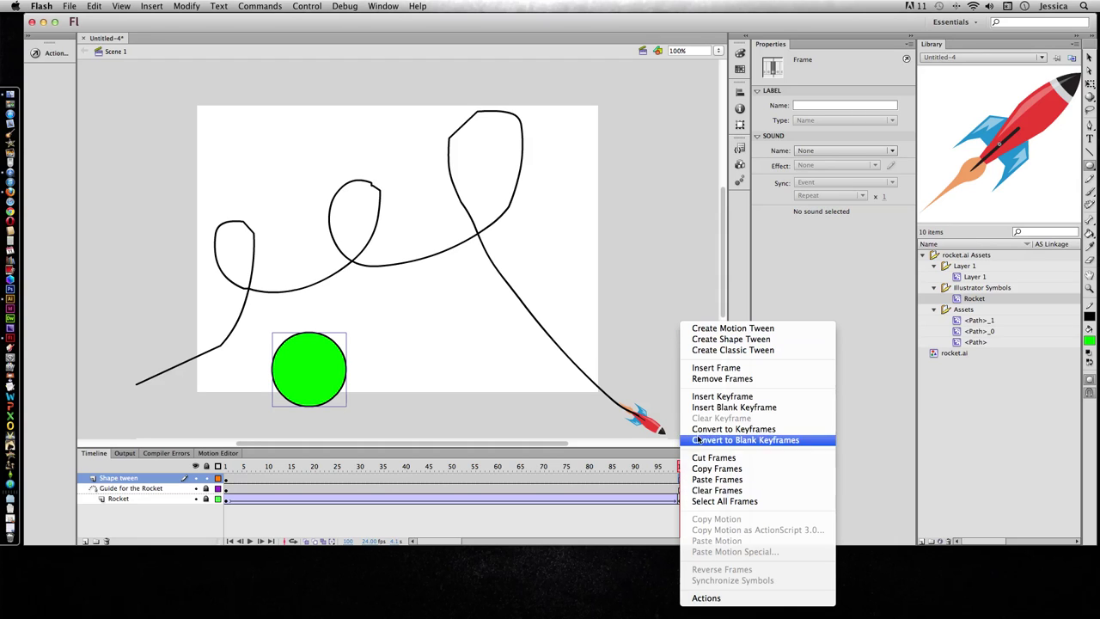
click(709, 407)
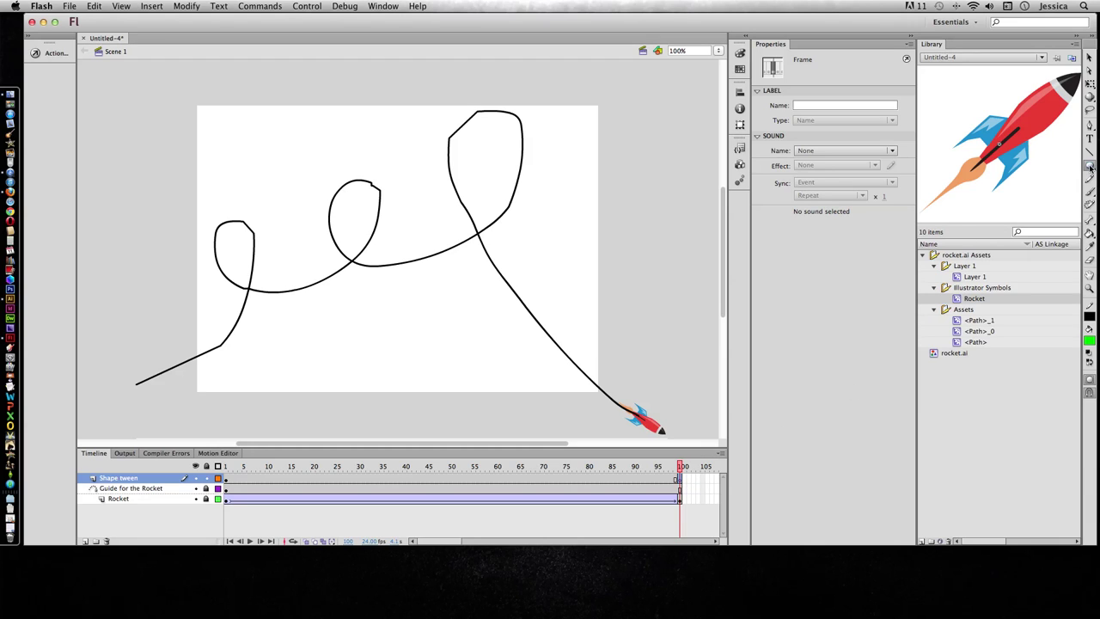
Draw a pink star at the stage centre at frame 100 with the PolyStar tool set to star style
drag(1090, 168, 1014, 218)
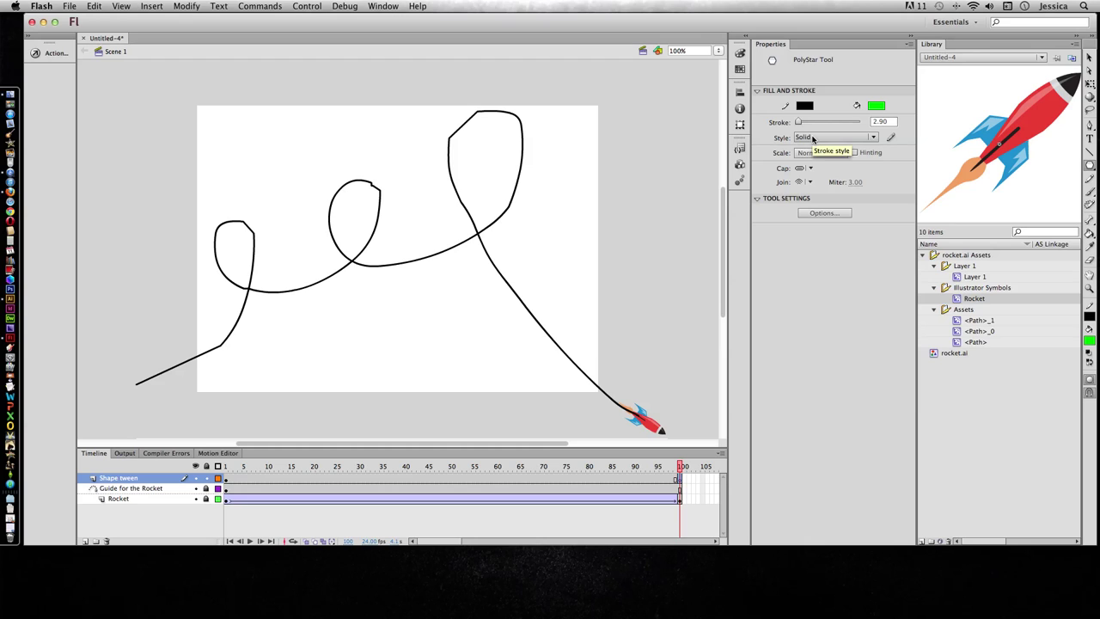
click(823, 212)
click(574, 290)
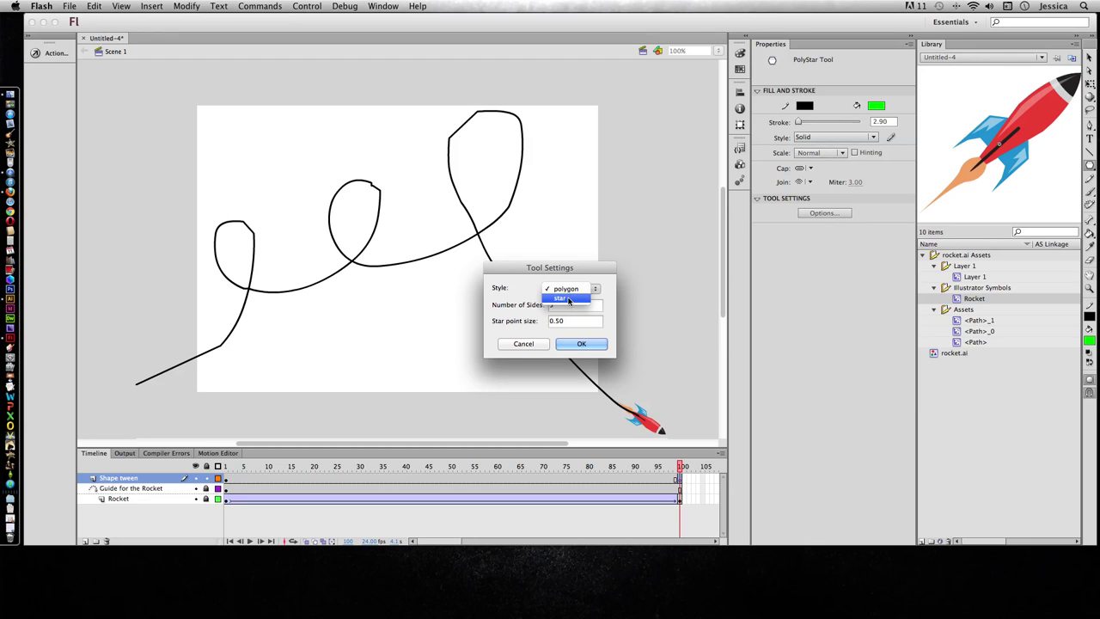
click(568, 300)
click(581, 344)
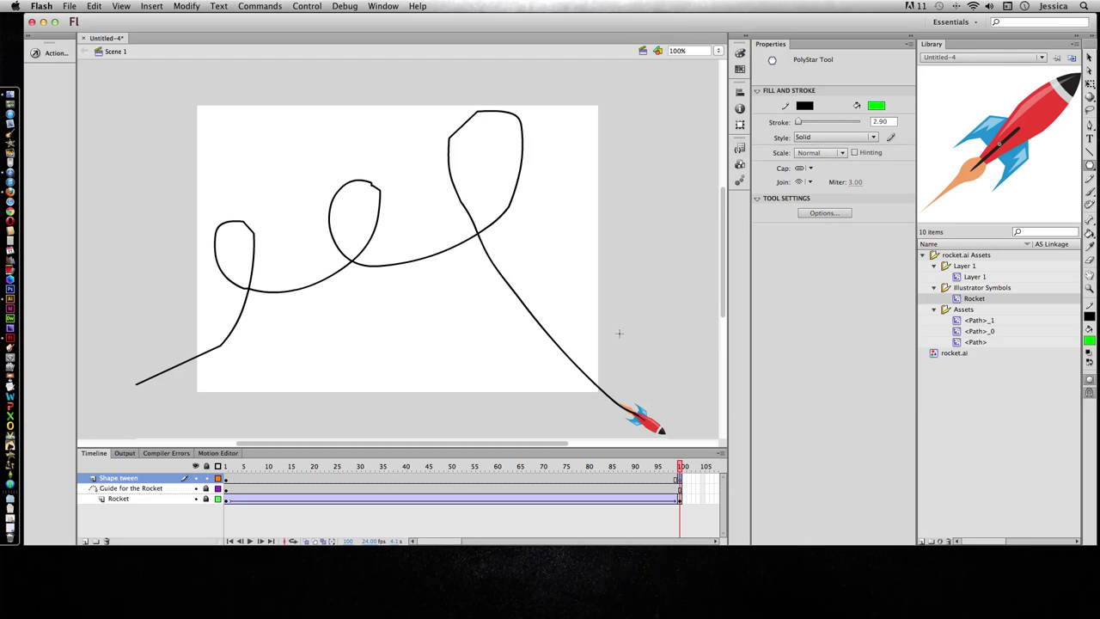
click(883, 110)
click(987, 206)
drag(476, 366, 518, 400)
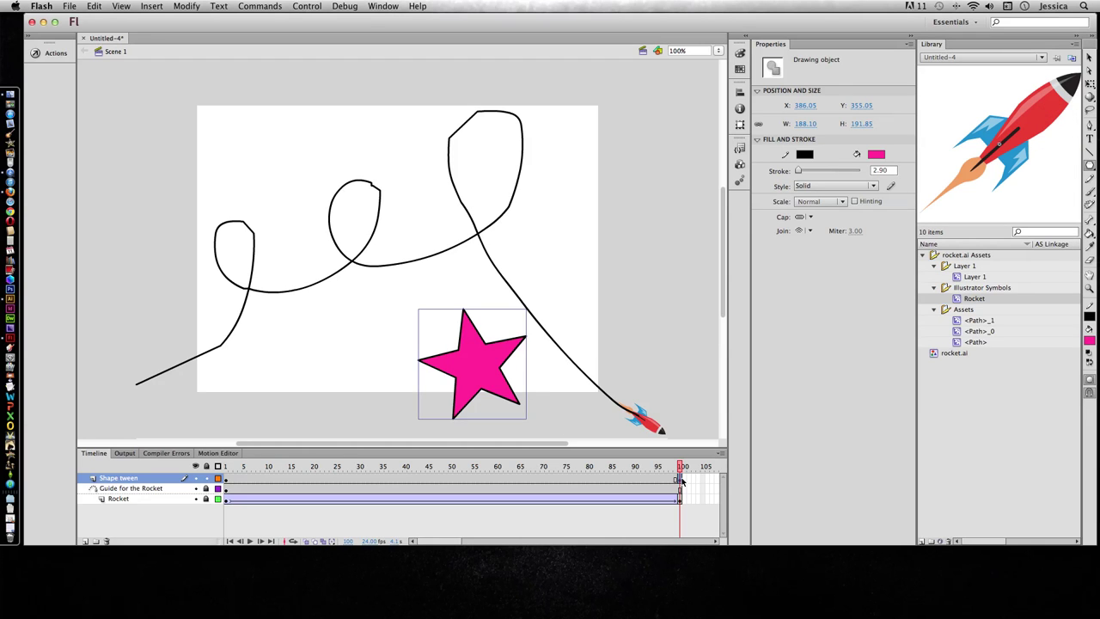
drag(679, 471, 225, 482)
Shape-tween the green circle into the pink star, lock the Shape tween layer, and add Layer 4
click(406, 478)
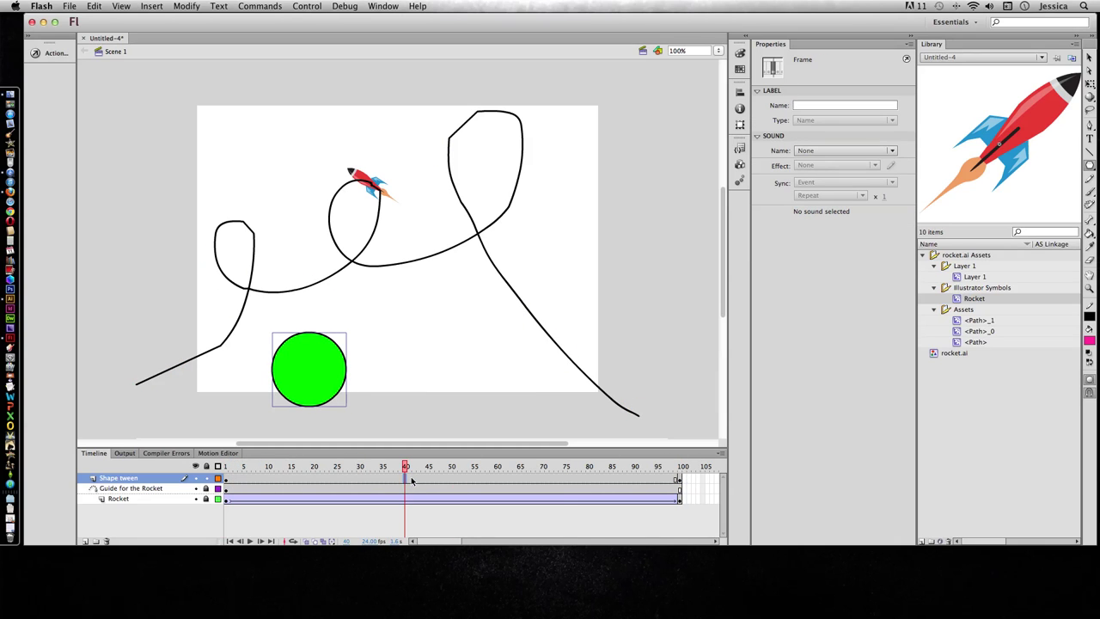
right_click(407, 478)
click(488, 340)
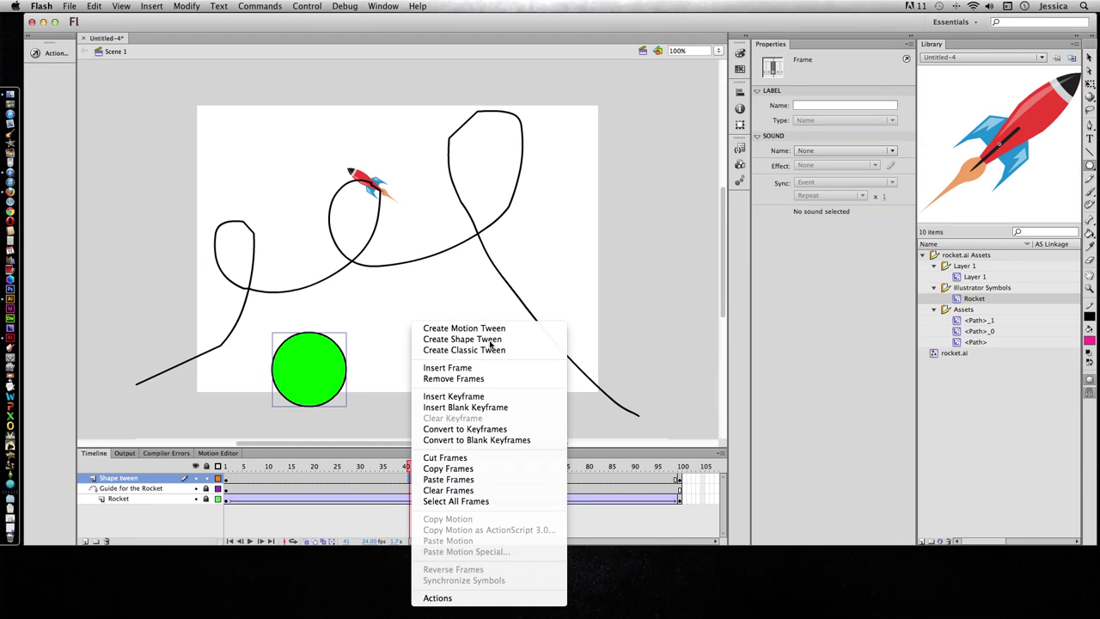
drag(408, 469, 681, 483)
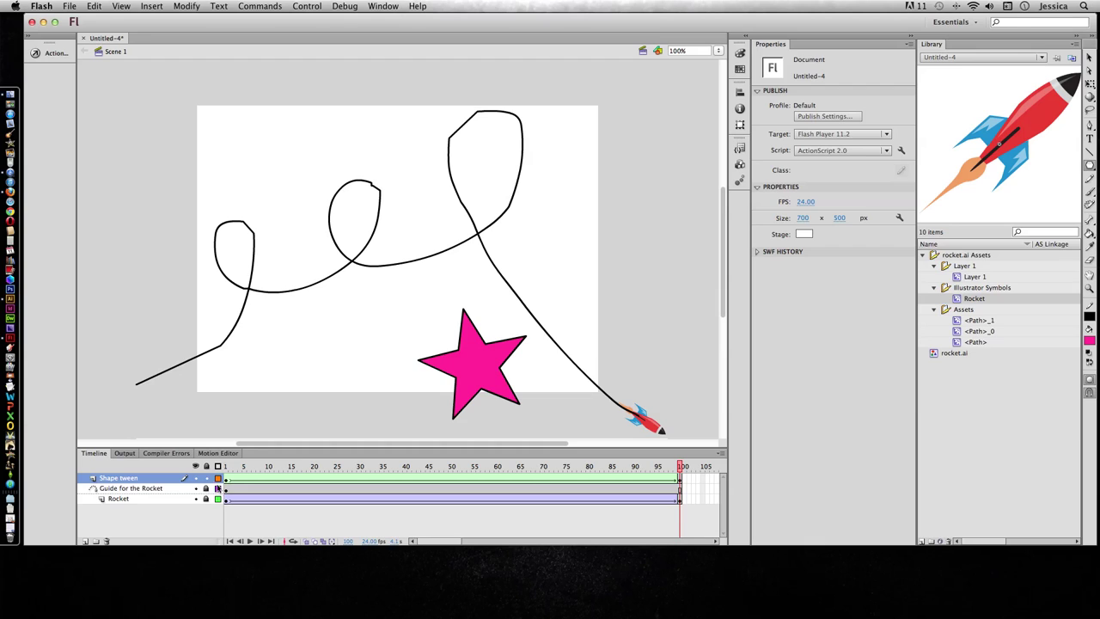
click(207, 478)
click(85, 542)
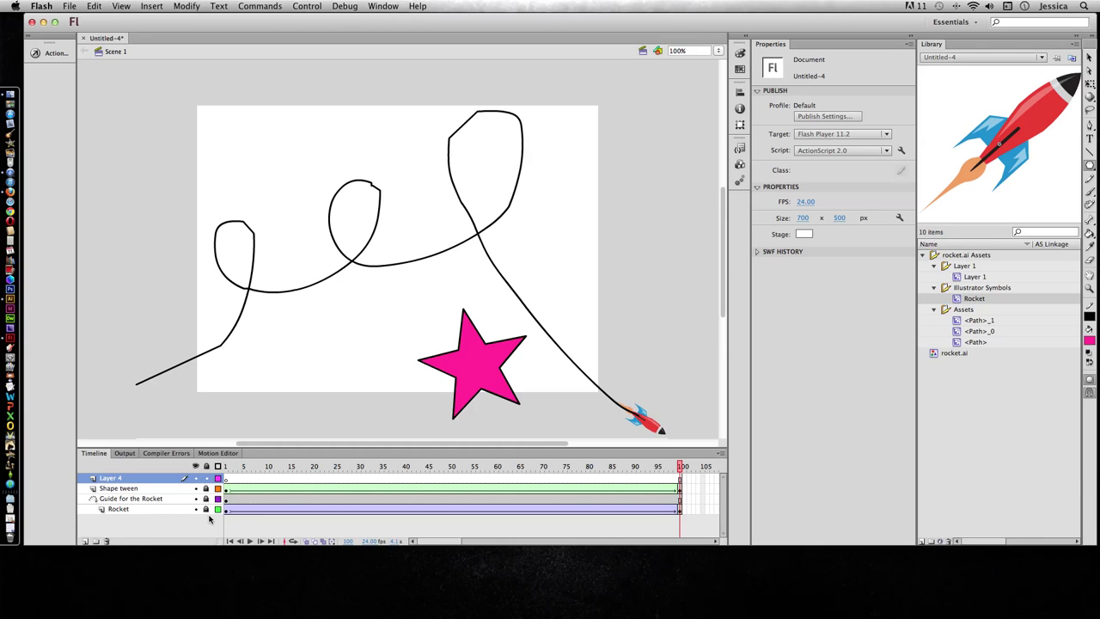
Delete the Shape tween layer and select frame 1 of Layer 4
click(227, 479)
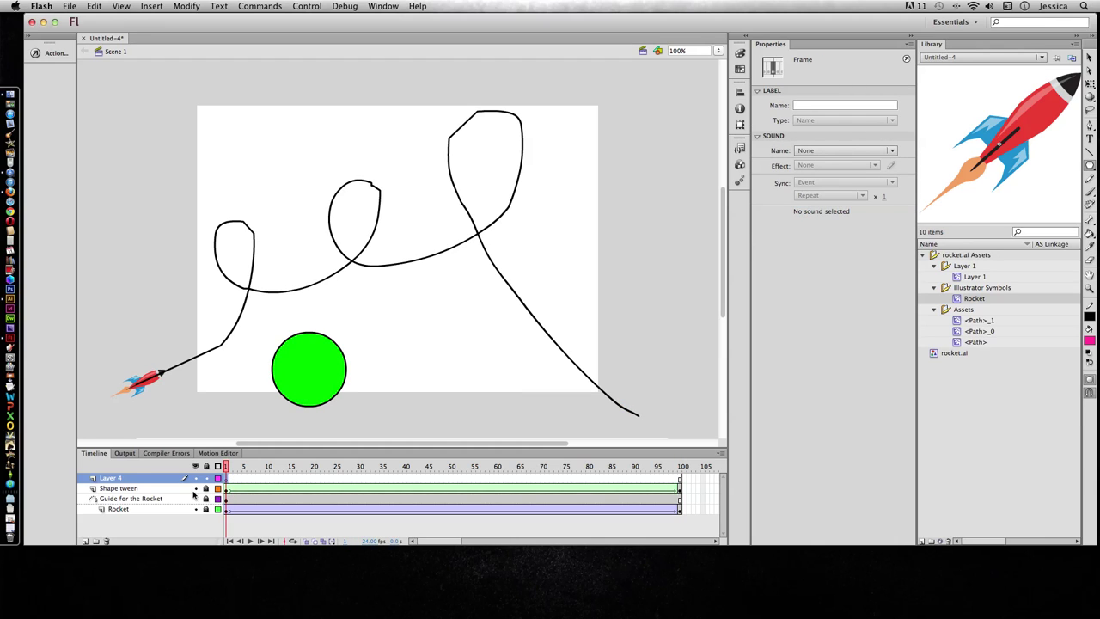
click(189, 490)
click(106, 541)
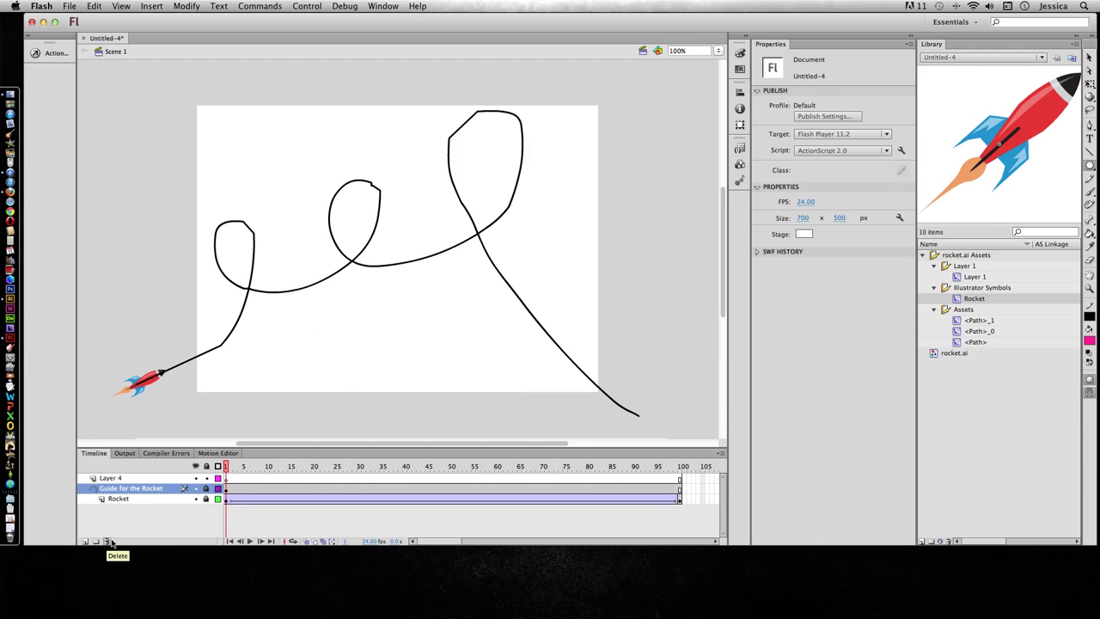
click(227, 479)
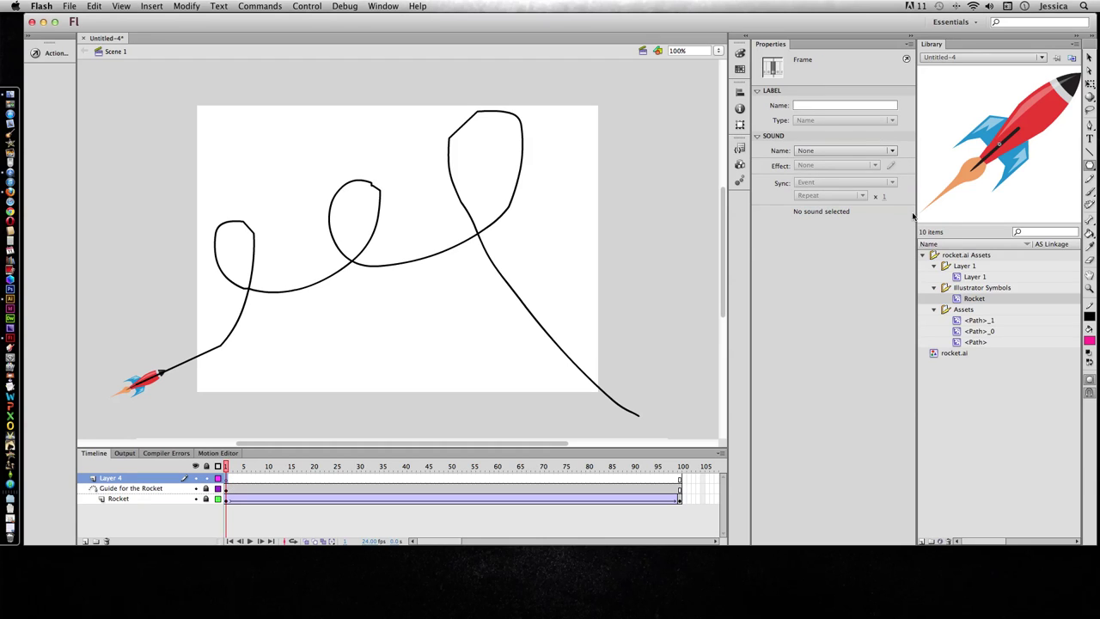
Draw a small red circle with no outline near the stage's bottom, below the guide path
click(1090, 138)
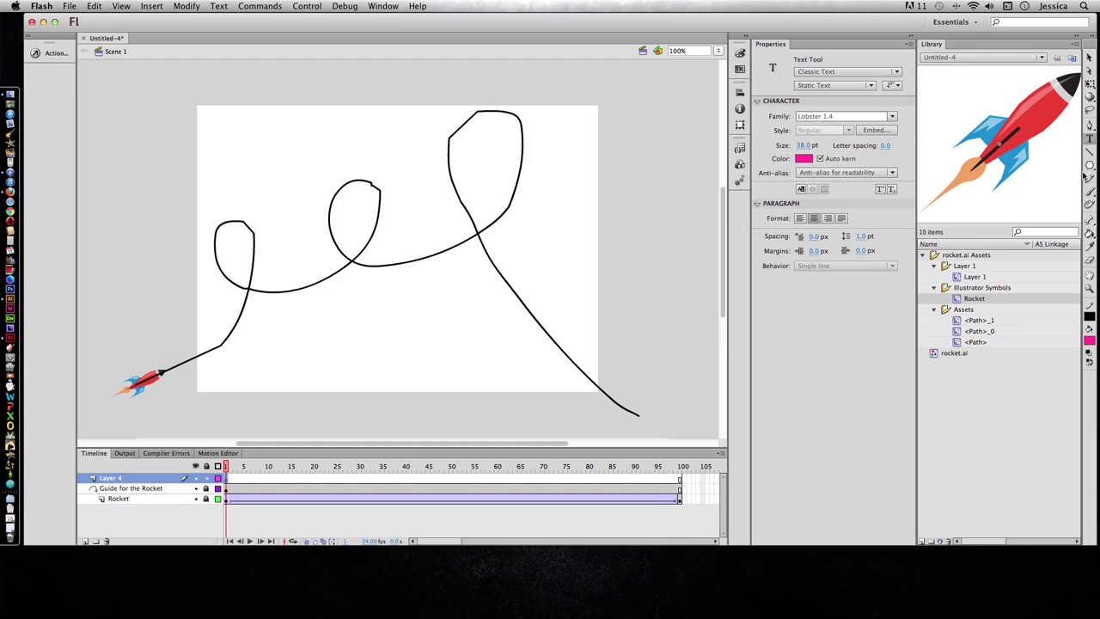
drag(1090, 169, 1030, 181)
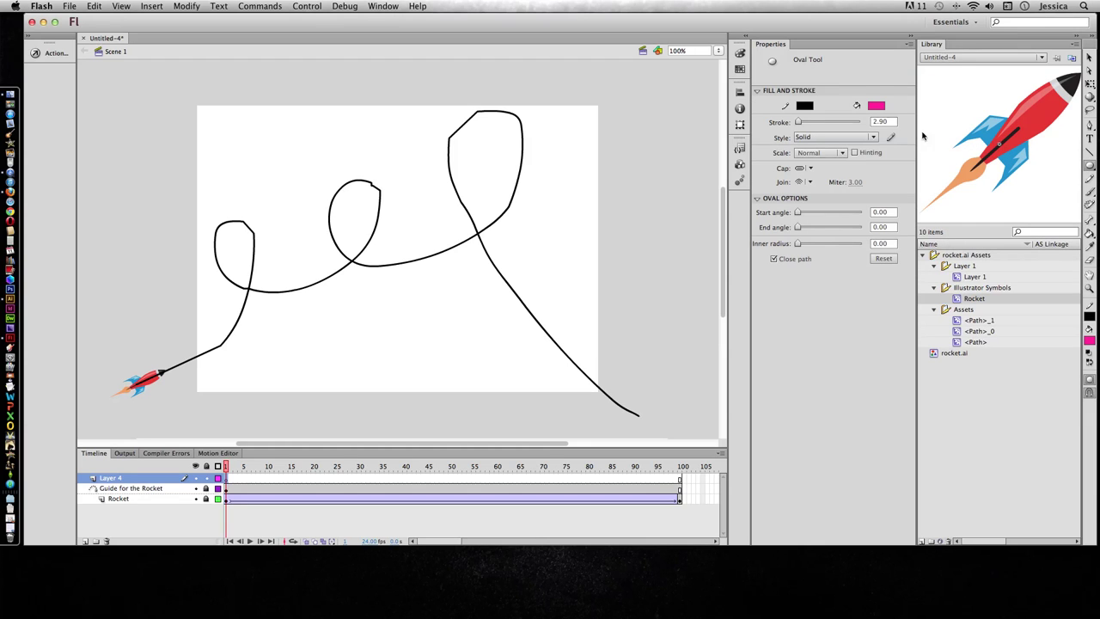
click(876, 107)
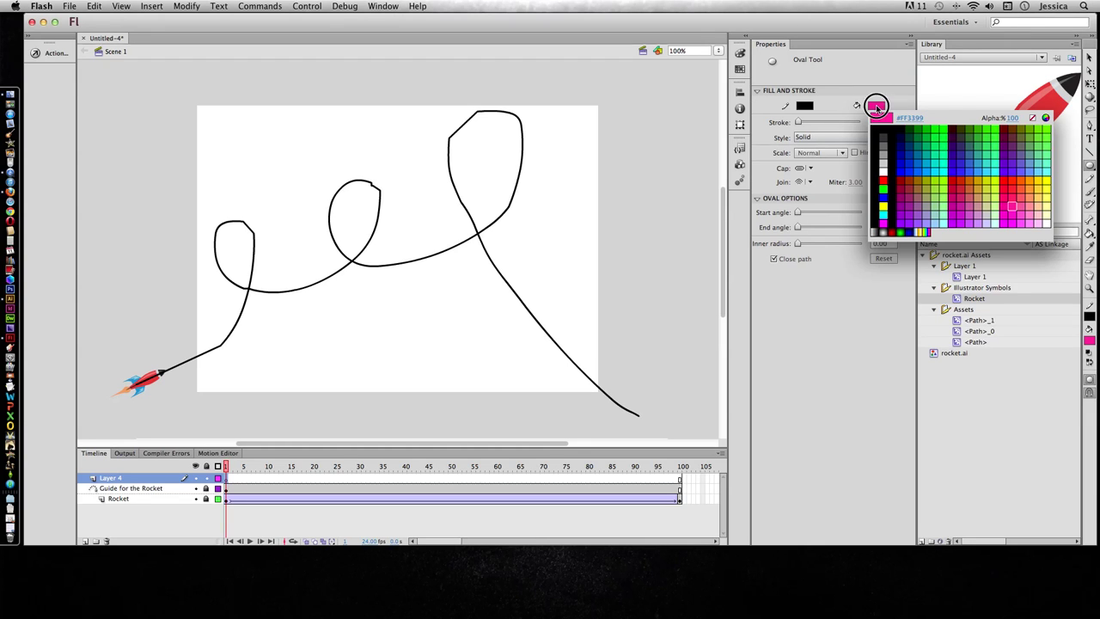
click(1006, 179)
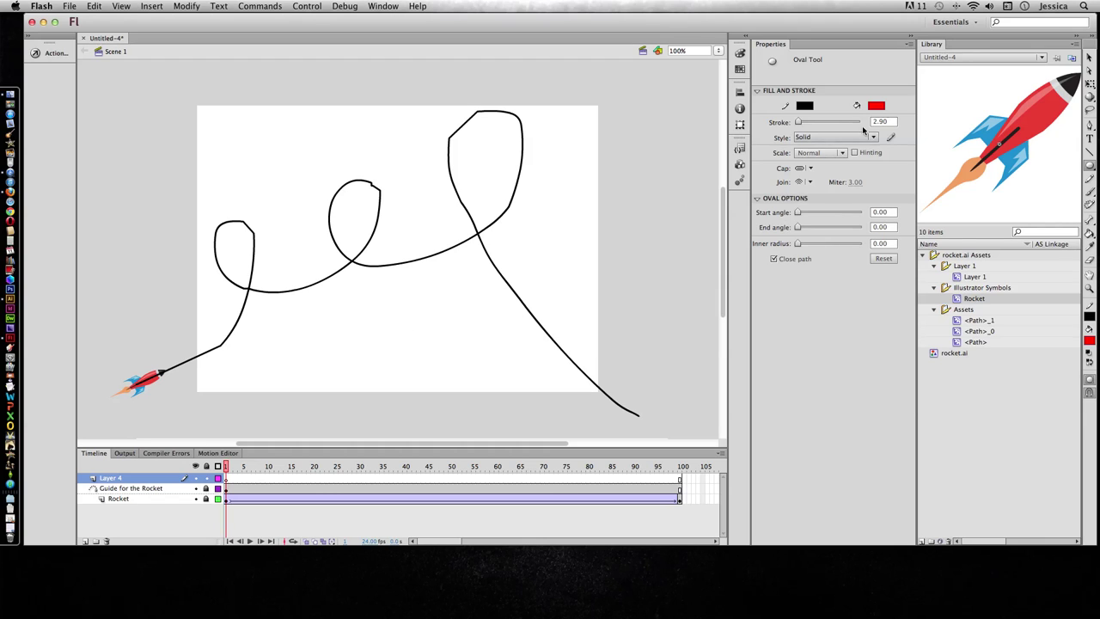
click(804, 105)
click(959, 118)
drag(313, 347, 350, 384)
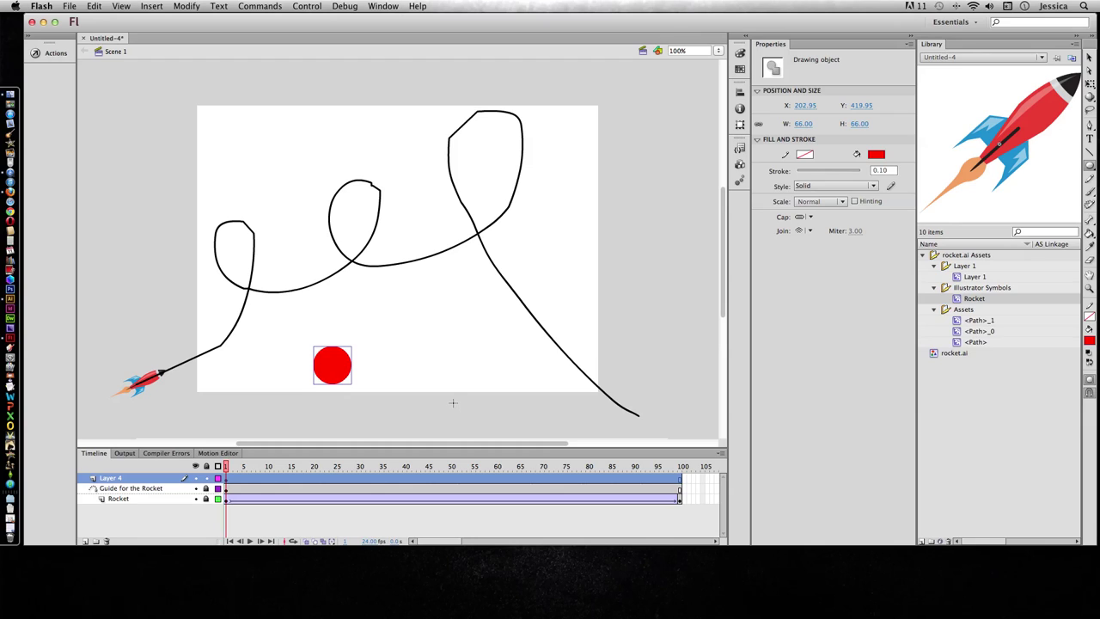
Insert a blank keyframe at frame 100 of Layer 4 and type the letter F in Hobo Std
click(682, 484)
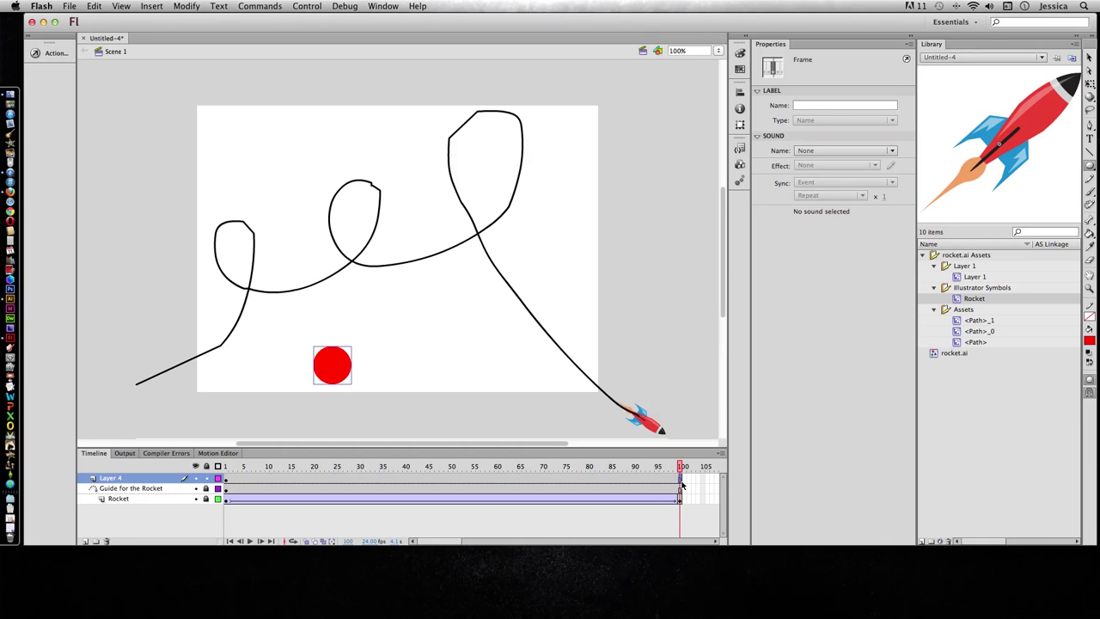
key(F7)
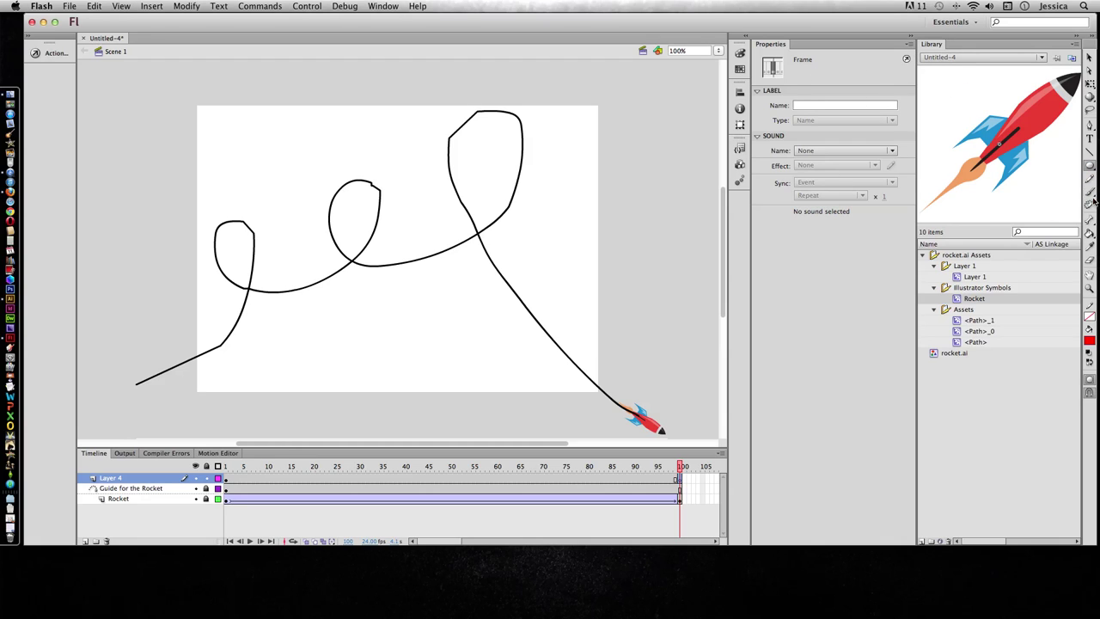
click(1090, 140)
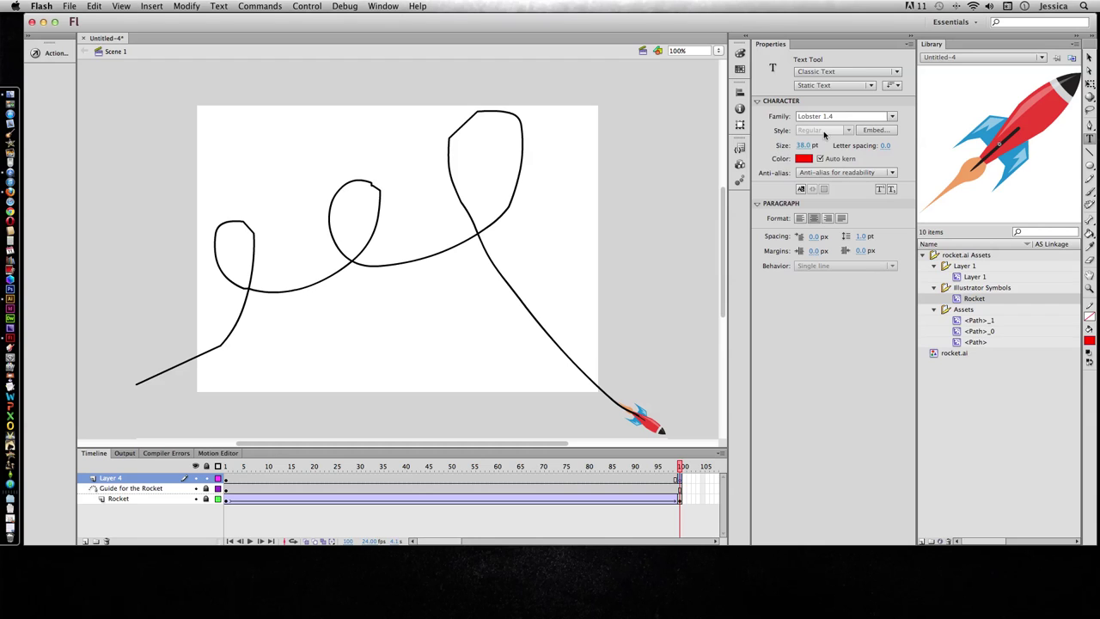
click(892, 116)
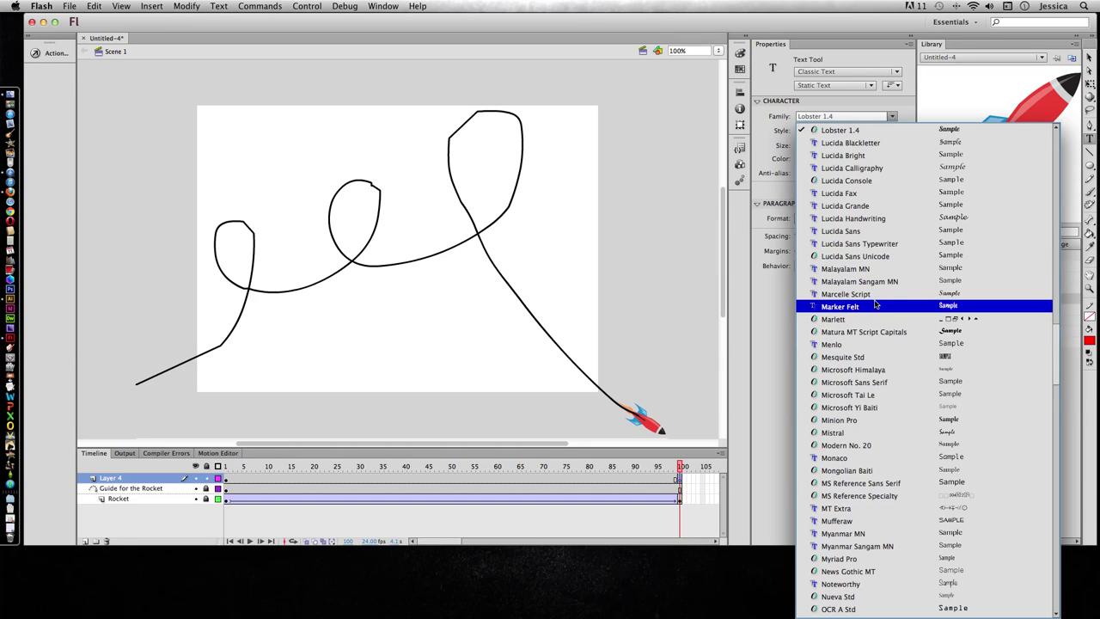
scroll(876, 299, up, 5)
scroll(876, 299, up, 2)
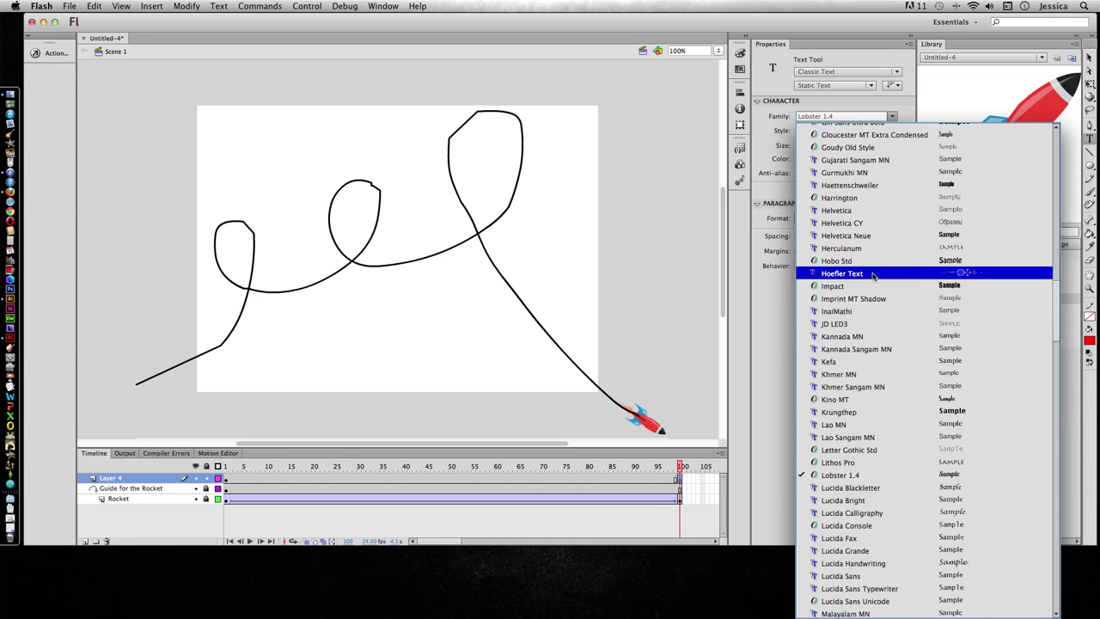
click(875, 264)
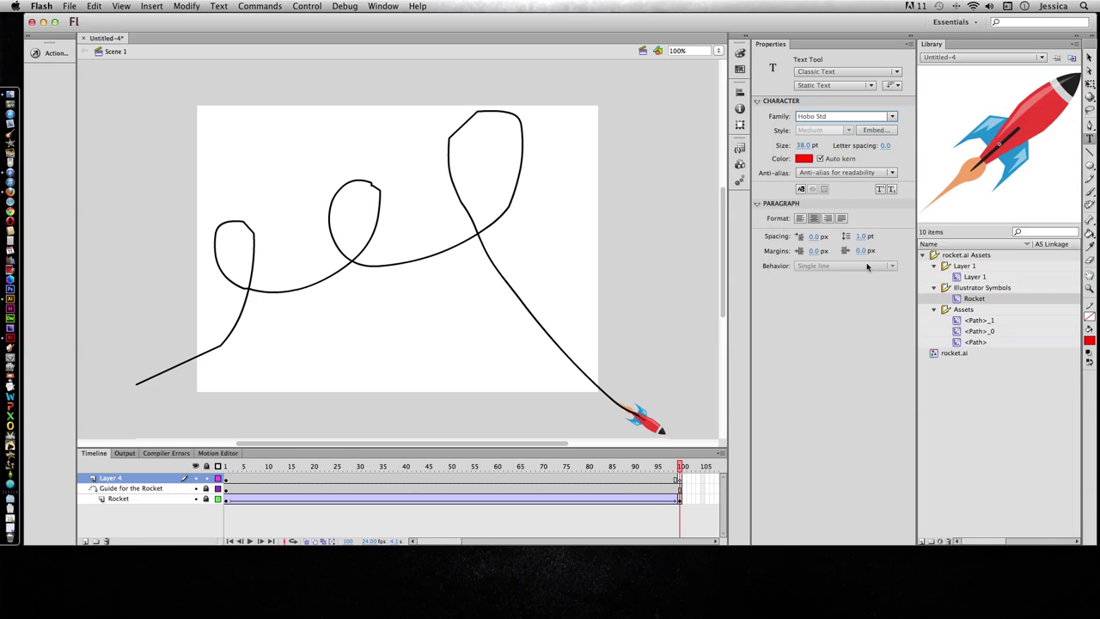
click(369, 374)
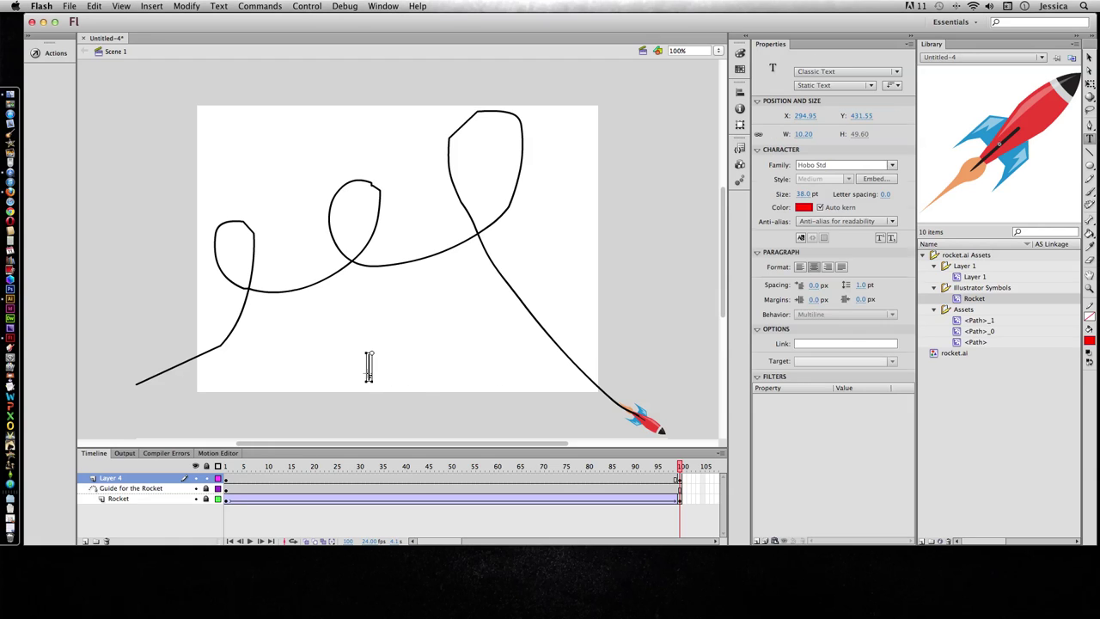
text(F)
Enlarge the F to 73 pt and move it over the circle's position
drag(361, 365, 376, 367)
drag(802, 196, 830, 194)
click(1088, 57)
drag(368, 371, 339, 366)
Add a shape tween on Layer 4 at frame 47, then undo it
right_click(435, 478)
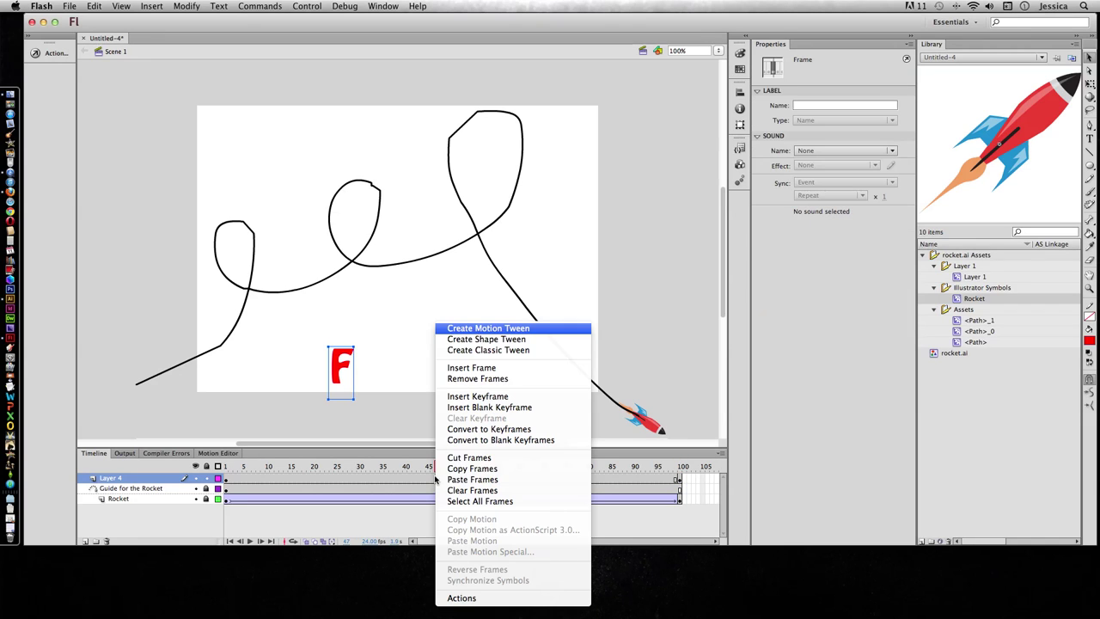
click(481, 338)
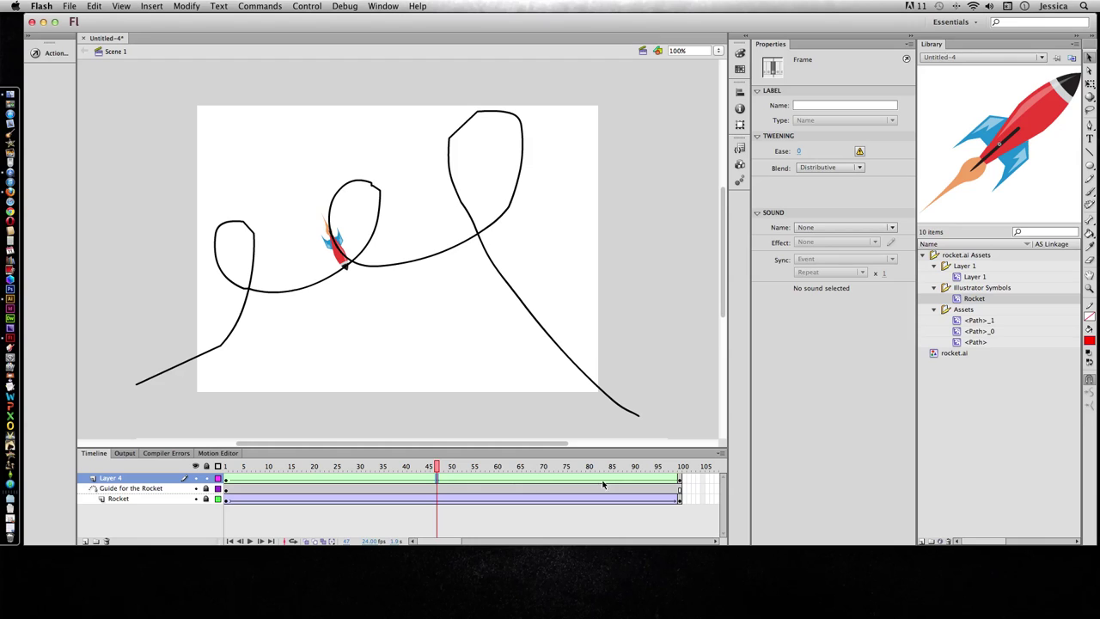
key(super+z)
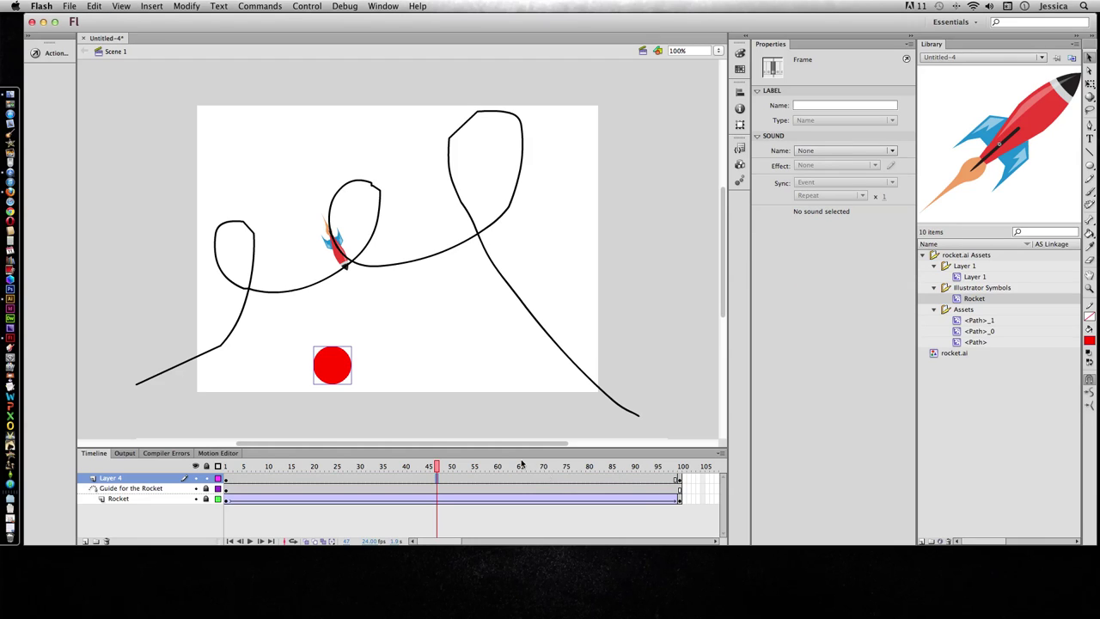
Break the letter F at frame 100 apart into a plain shape
click(680, 478)
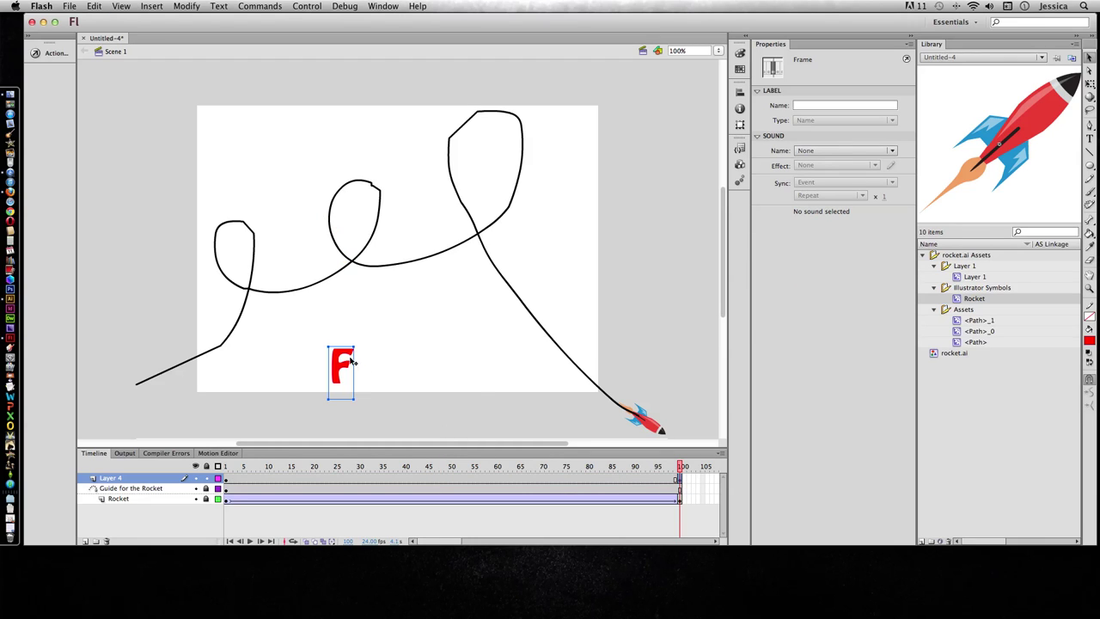
click(344, 366)
click(200, 6)
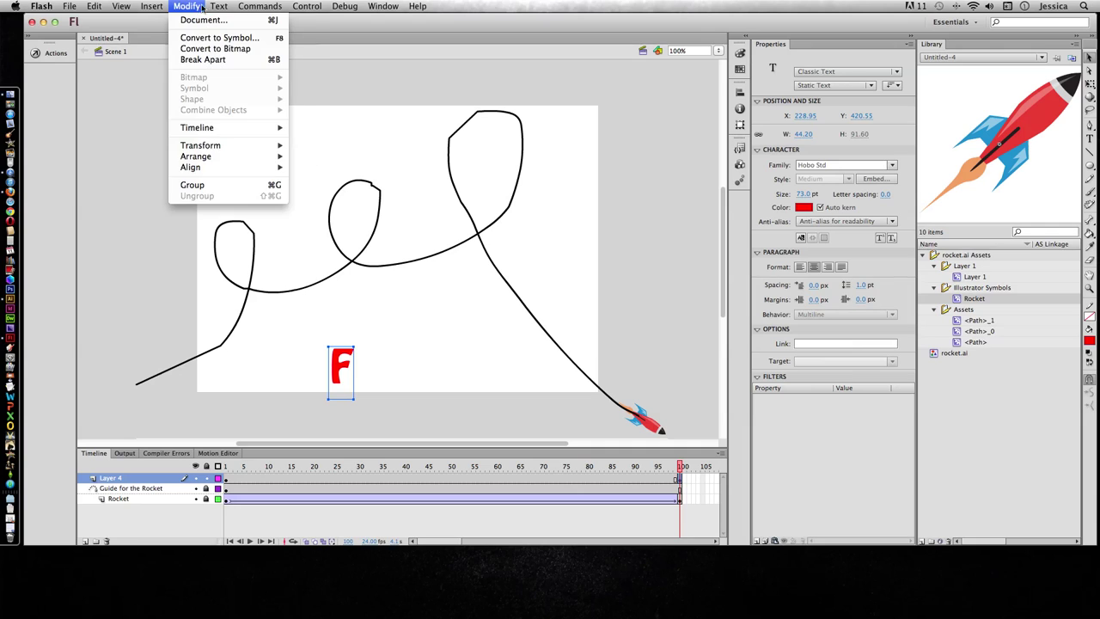
click(204, 61)
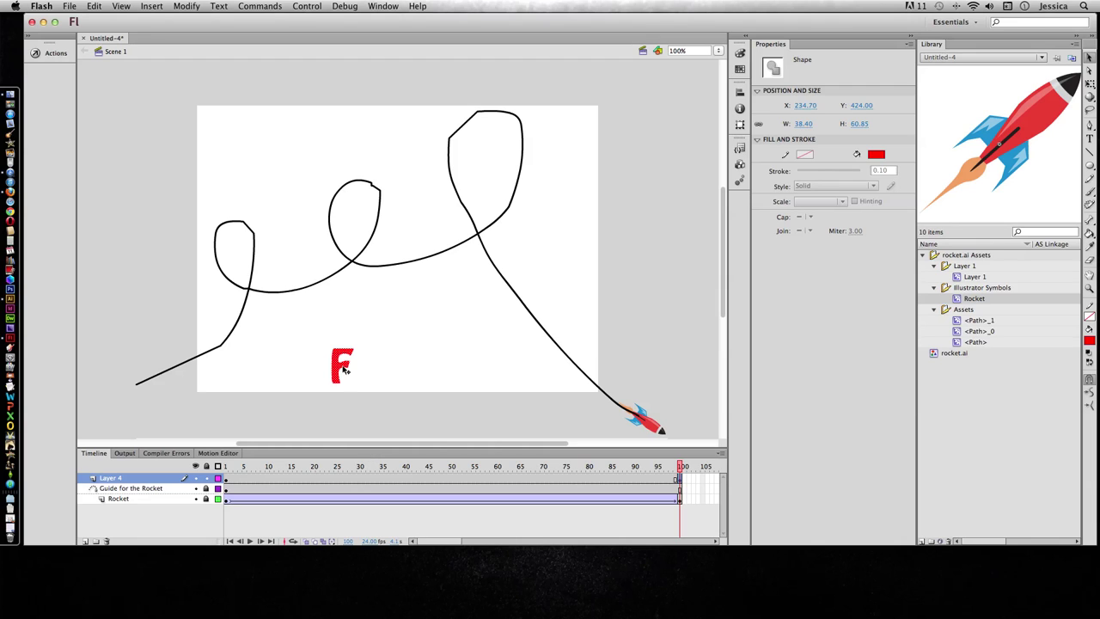
Create a shape tween from a middle frame of Layer 4 and rewind to frame 1
click(431, 482)
right_click(432, 482)
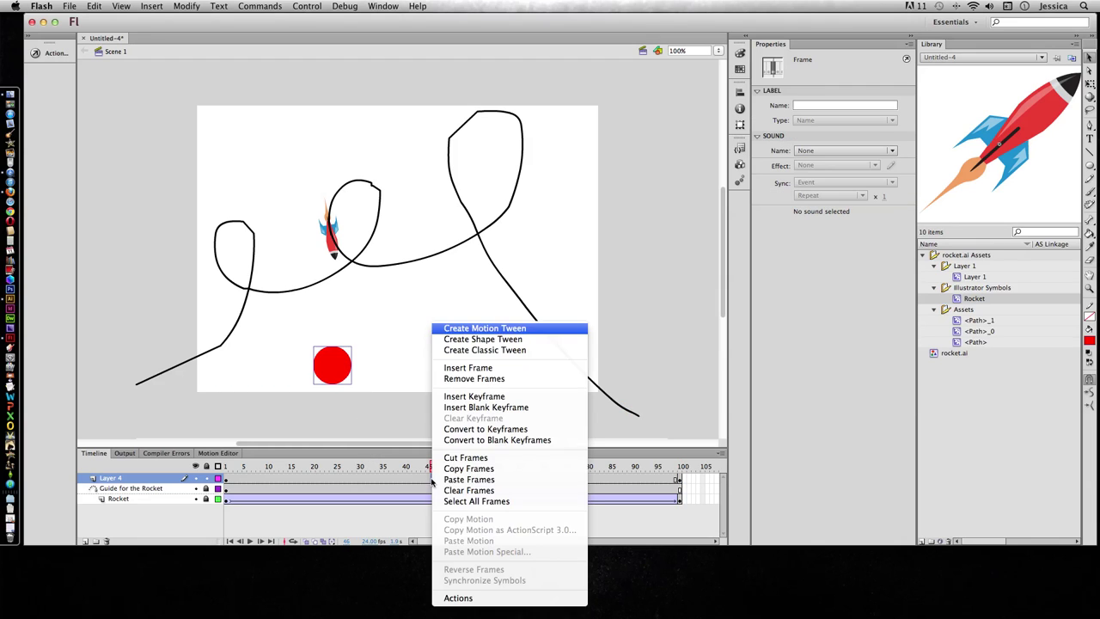
click(481, 339)
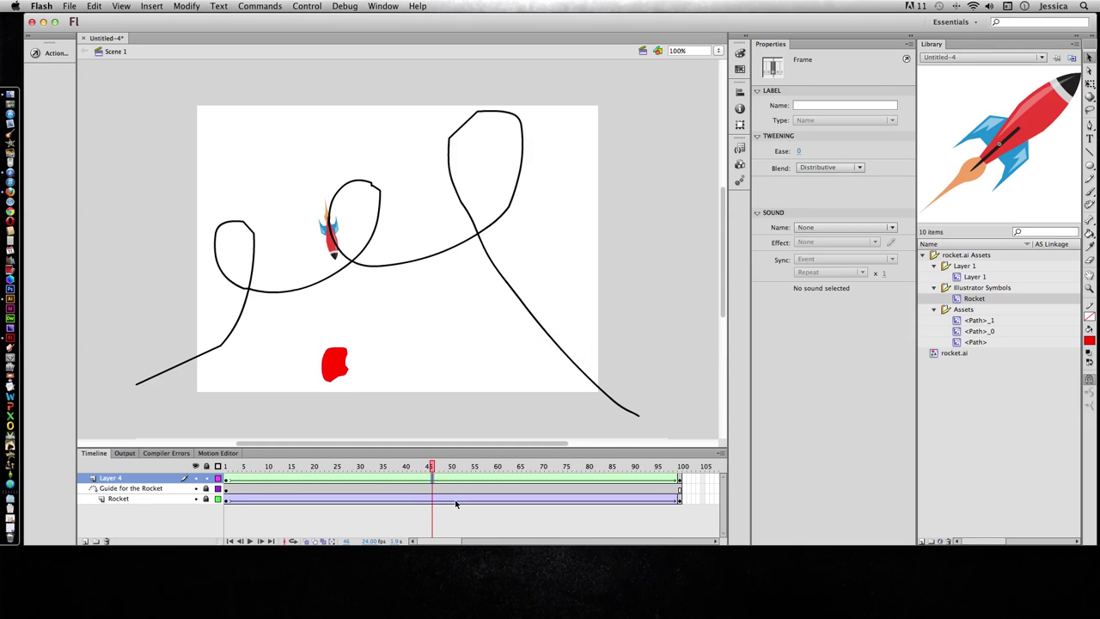
drag(432, 467, 705, 464)
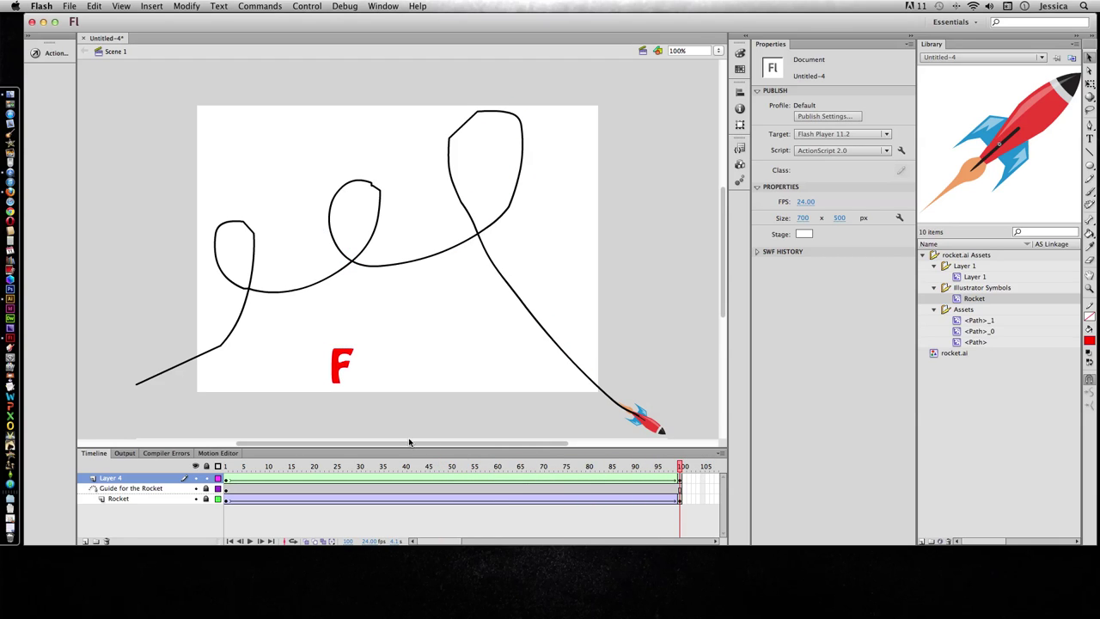